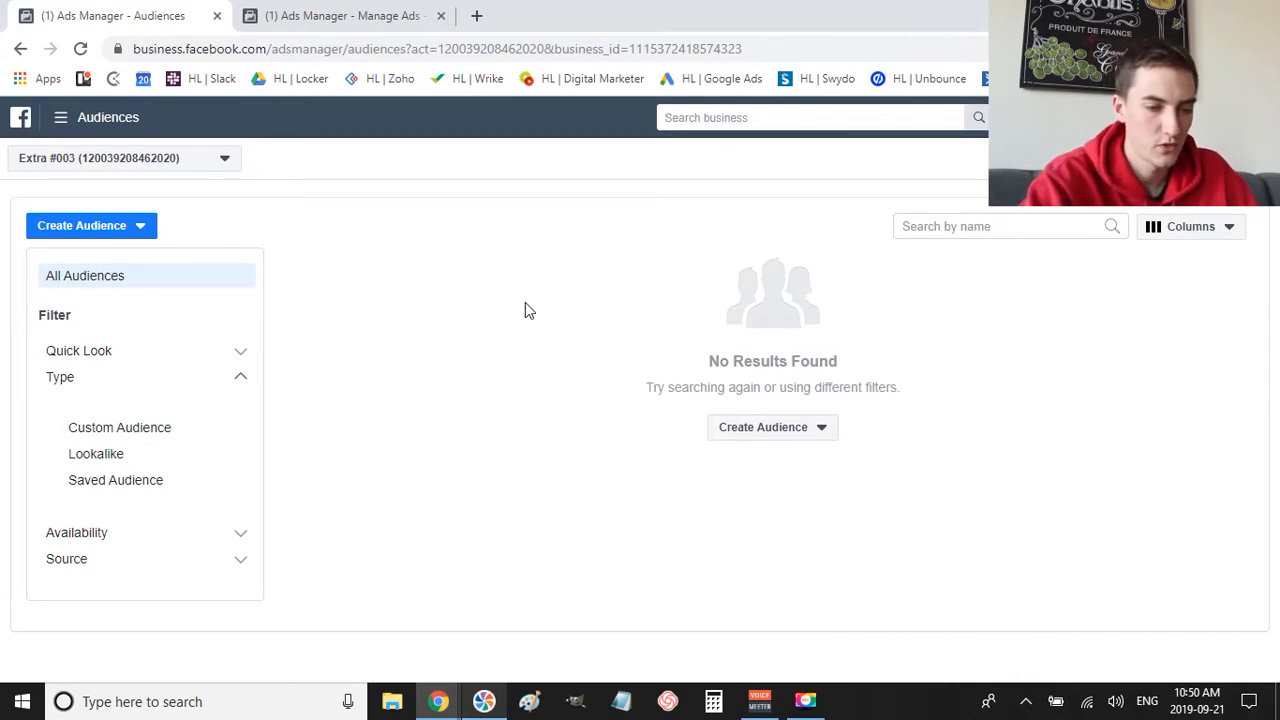
# - Start a Website traffic custom audience and set the all-website-visitors period to the past 180 days
pyautogui.click(115, 225)
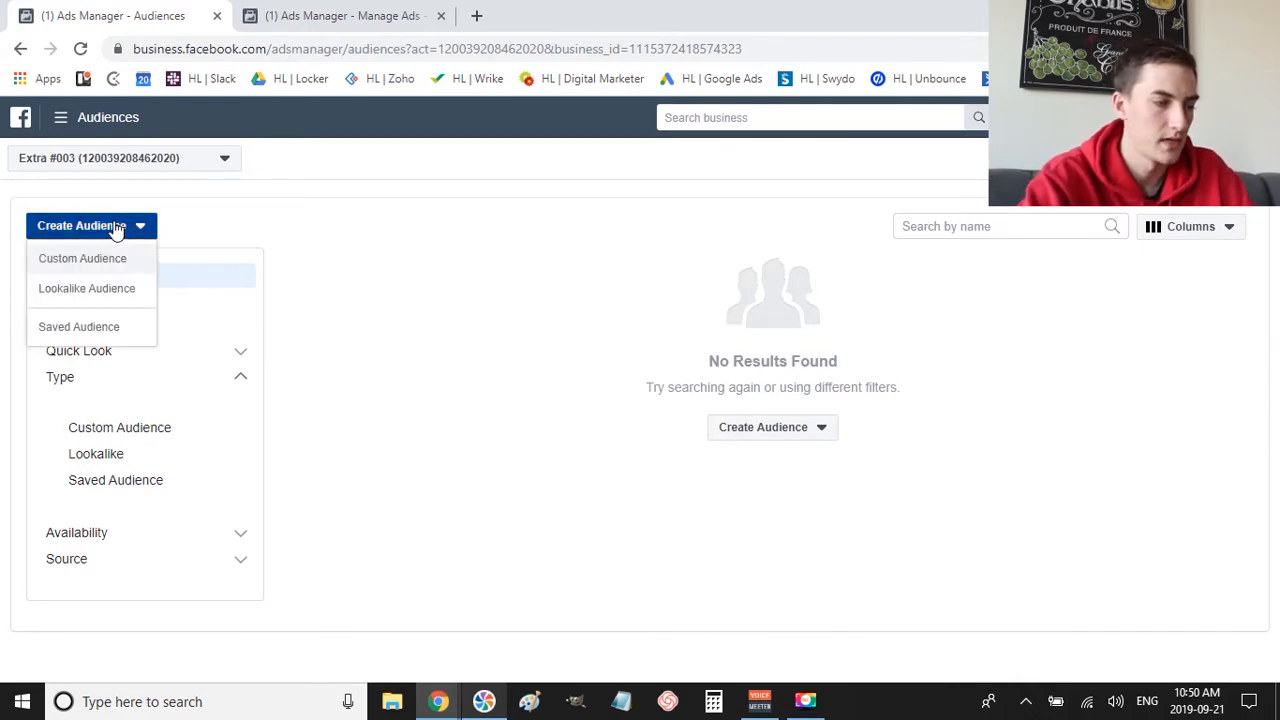
pyautogui.click(118, 260)
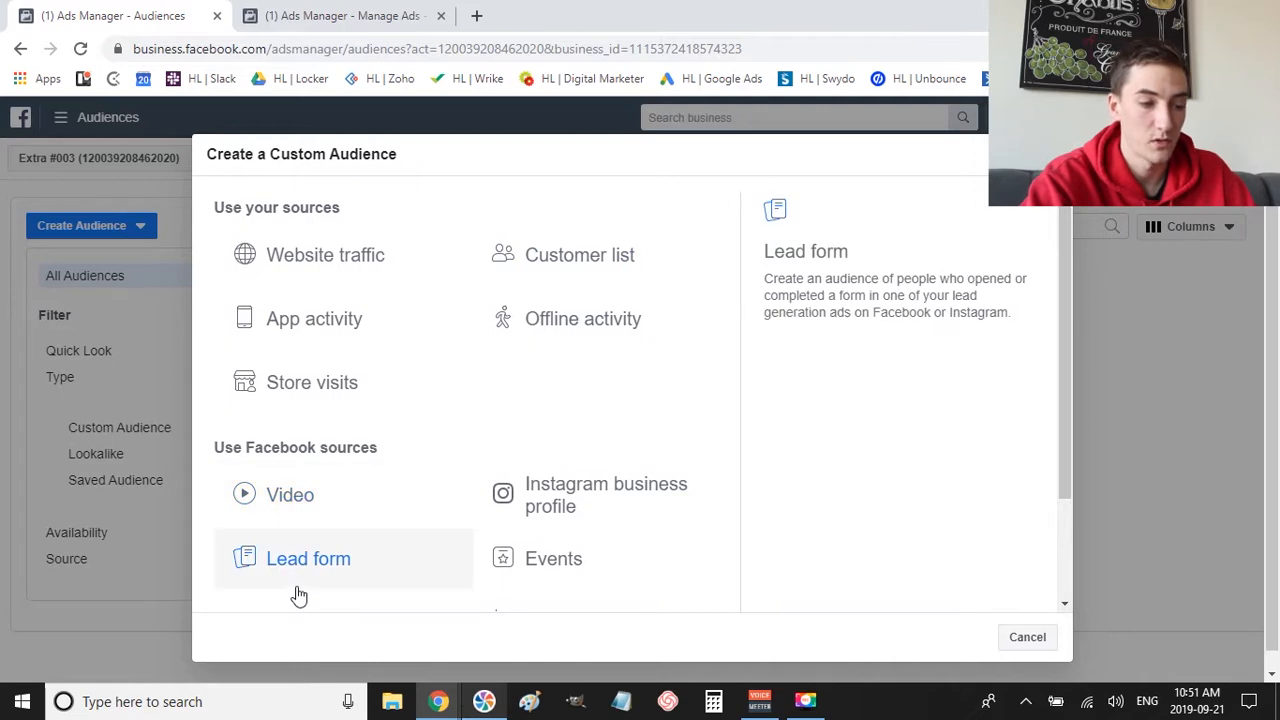
pyautogui.press('Escape')
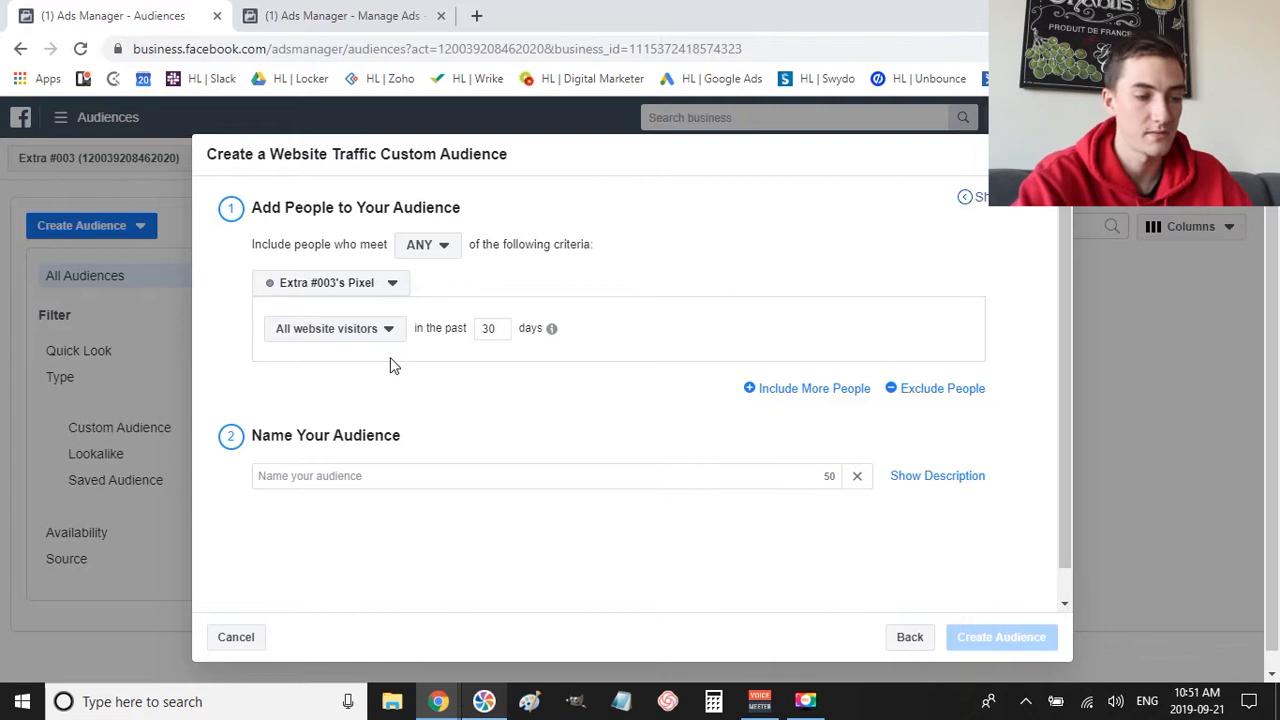
pyautogui.doubleClick(501, 334)
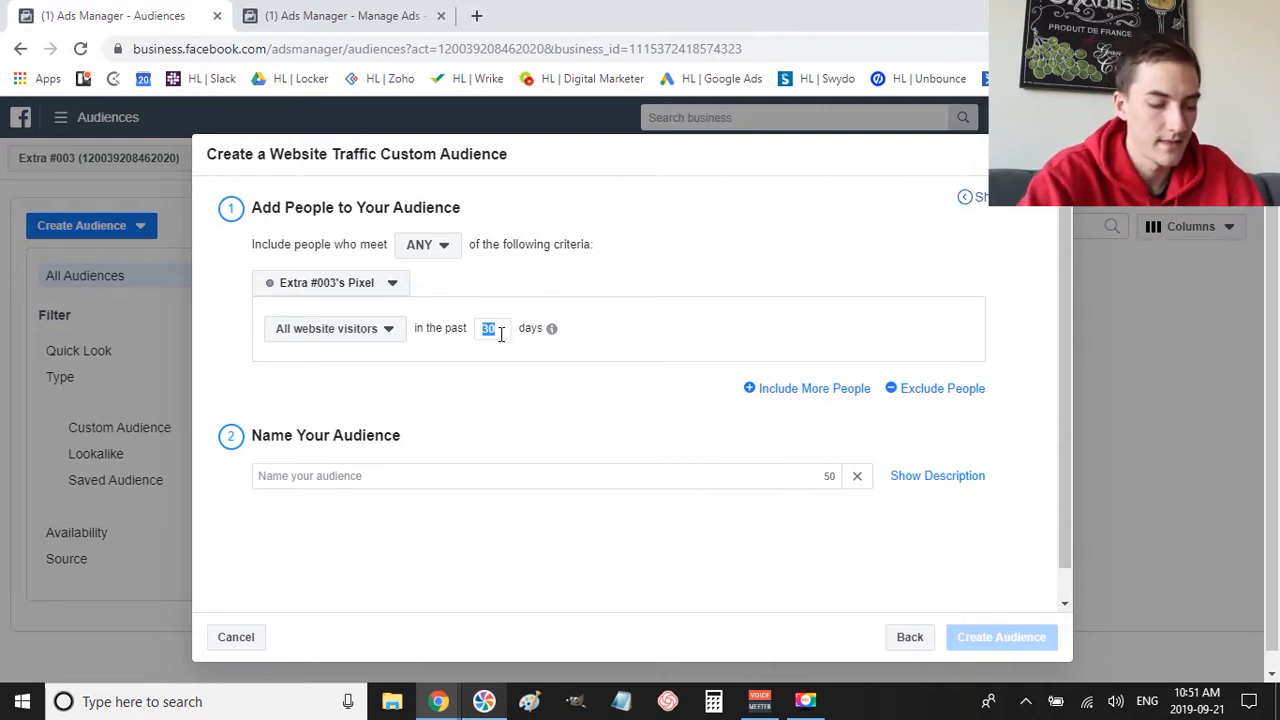
pyautogui.write('180')
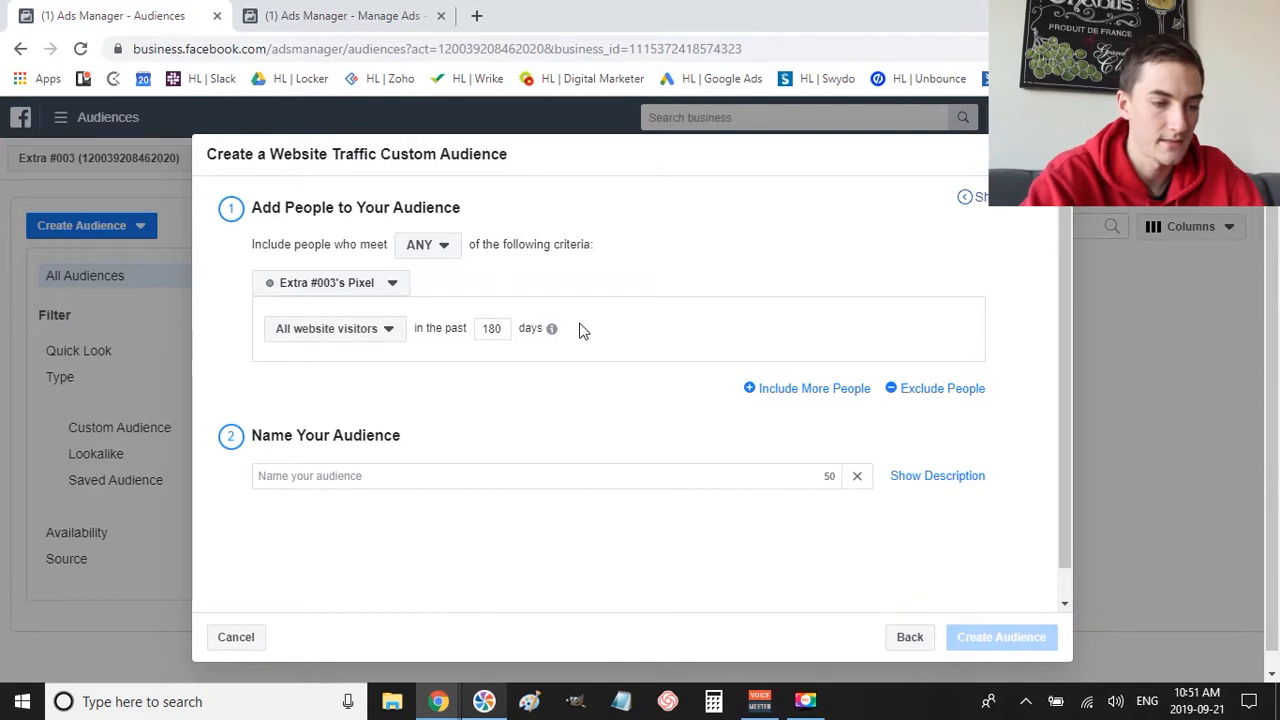
pyautogui.moveTo(553, 332)
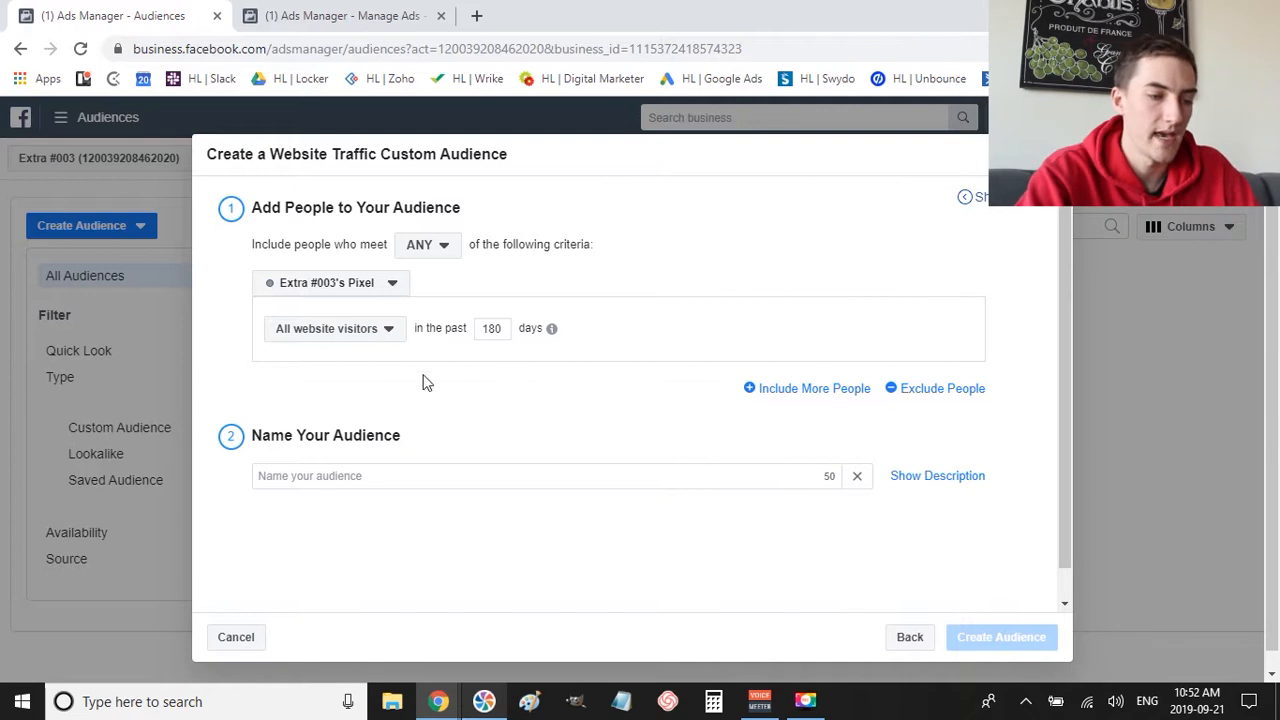
# - Target people who visited specific web pages, with the URL containing /sales-page
pyautogui.click(383, 336)
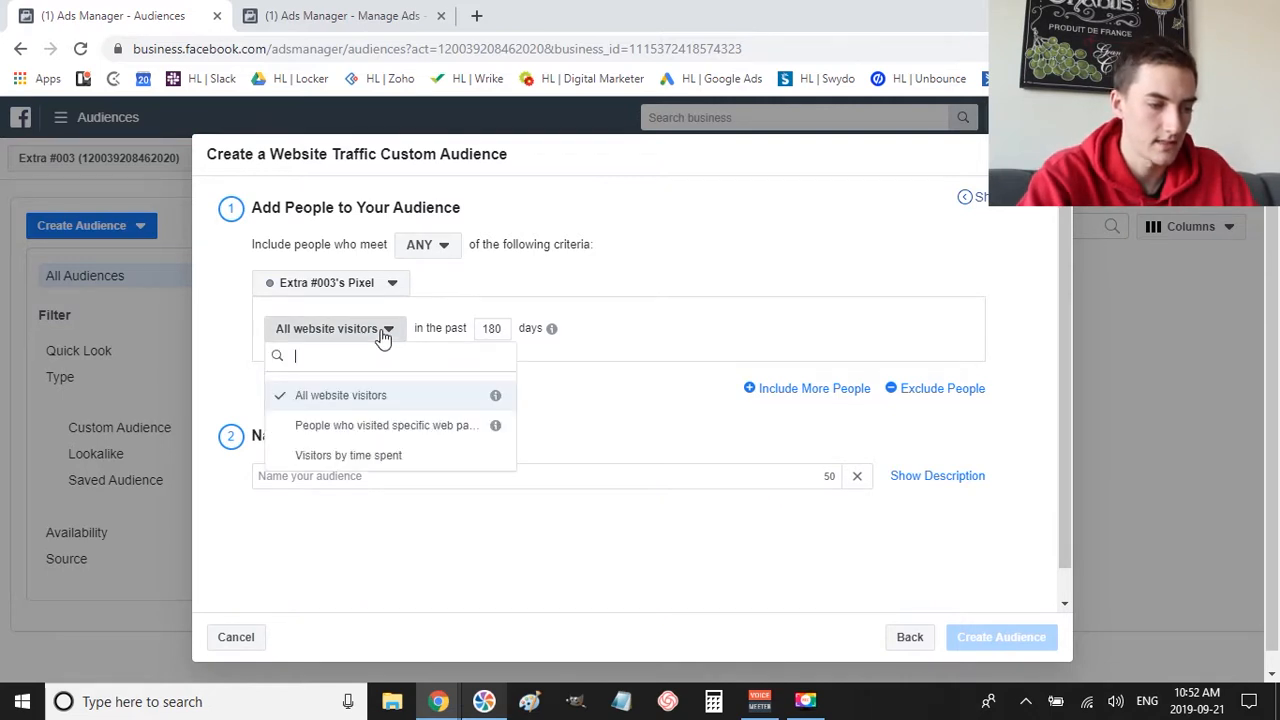
pyautogui.click(418, 430)
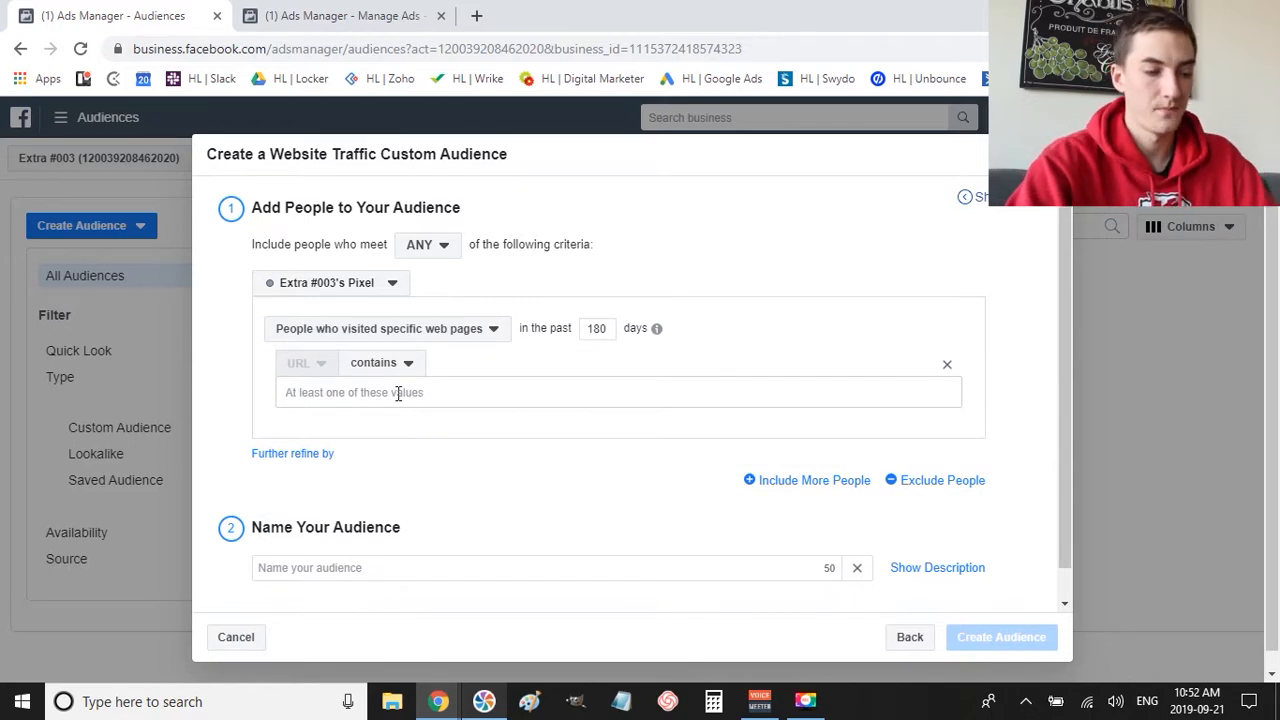
pyautogui.click(398, 393)
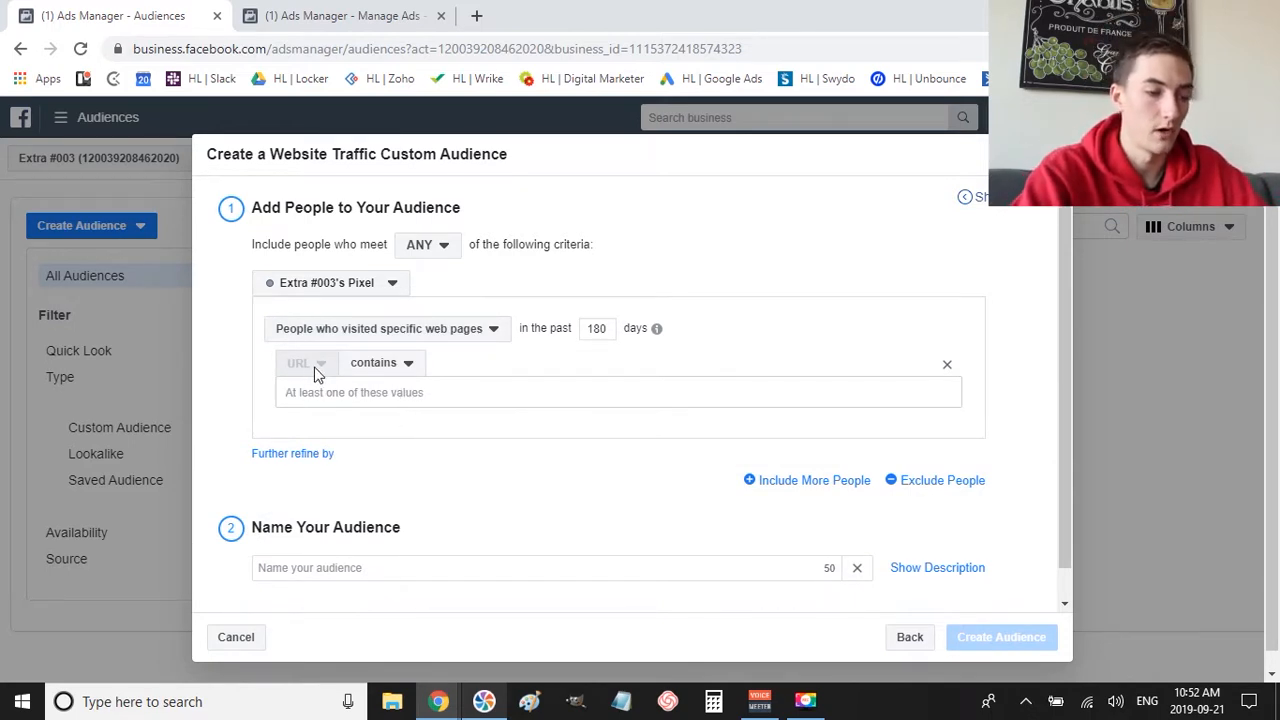
pyautogui.click(376, 363)
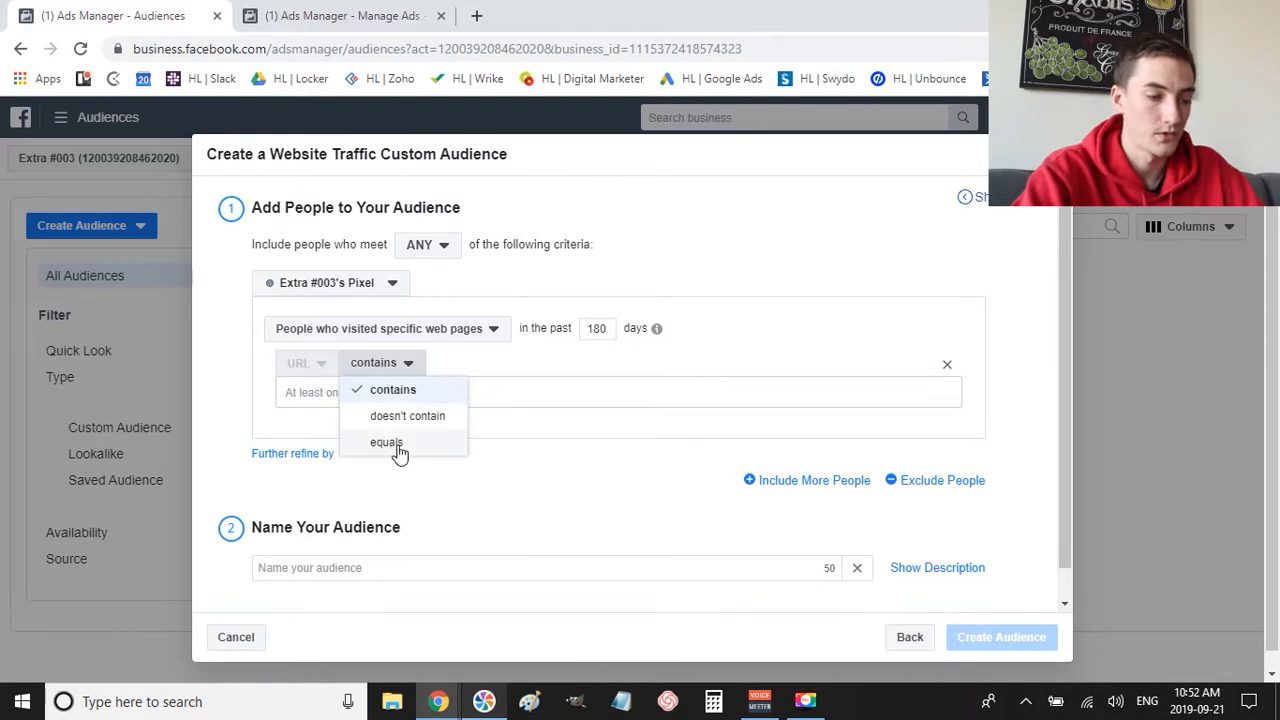
pyautogui.click(393, 393)
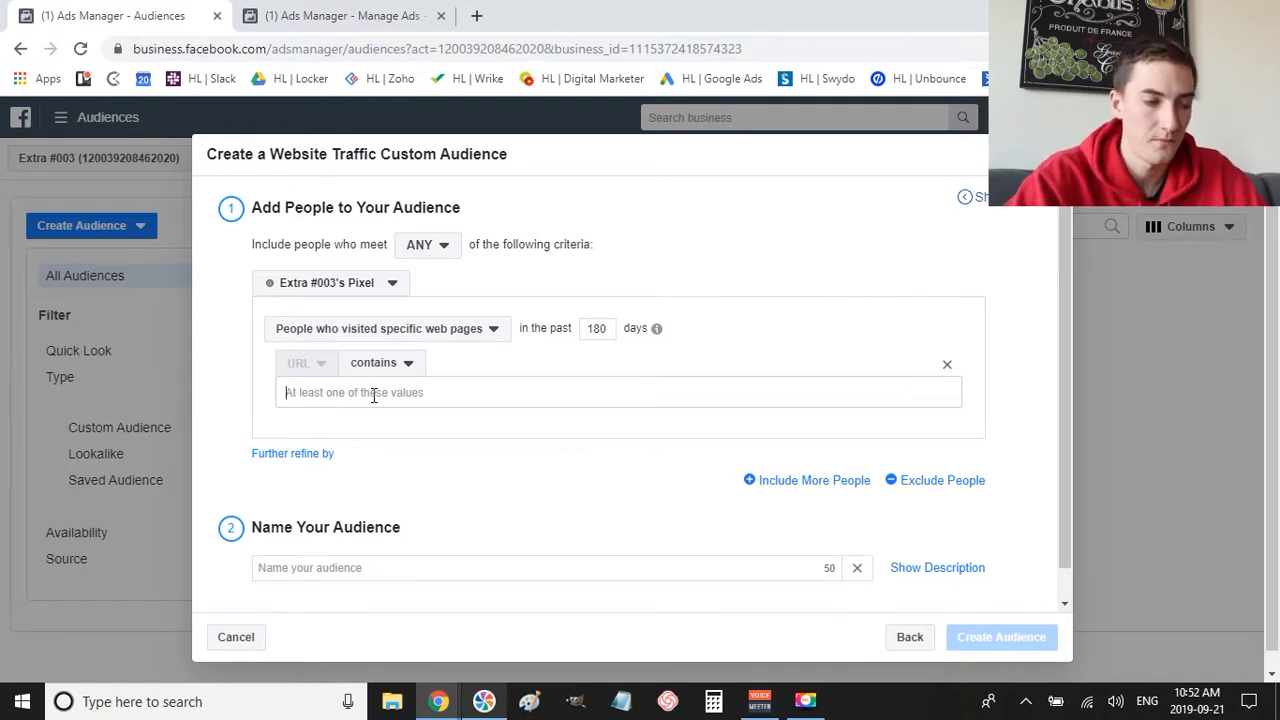
pyautogui.write('/')
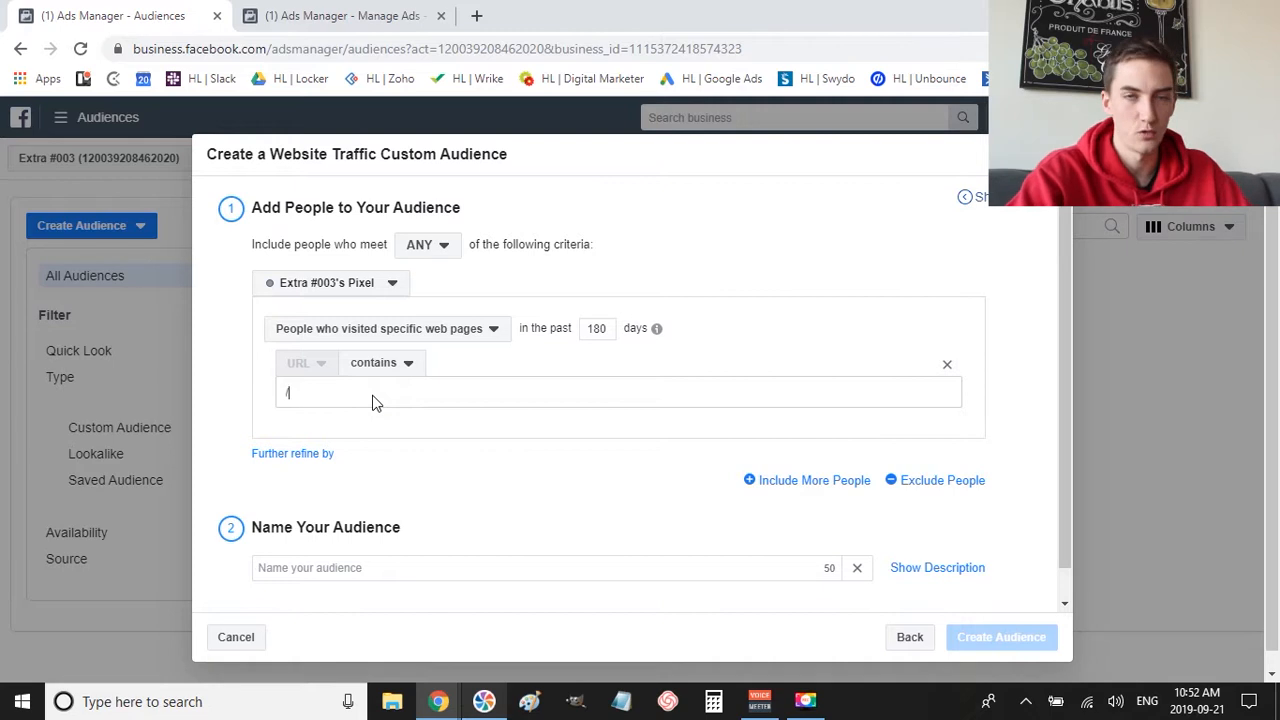
pyautogui.write('sales-page')
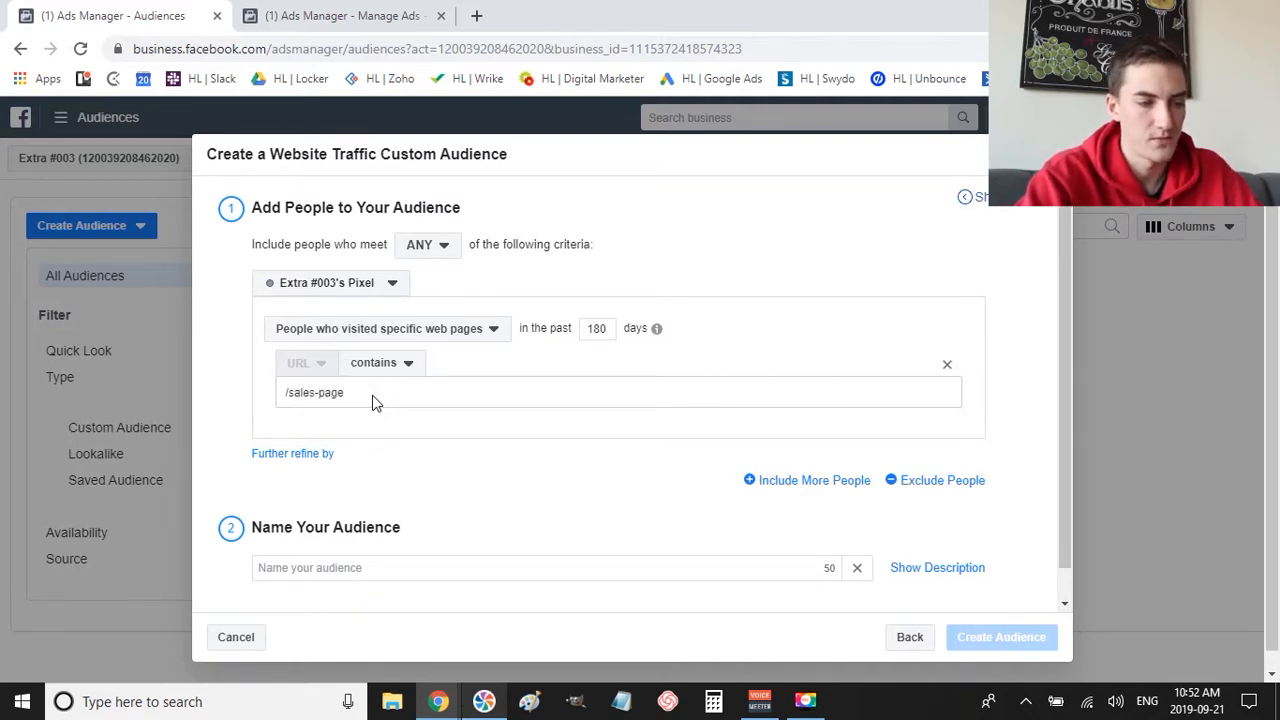
pyautogui.press('Return')
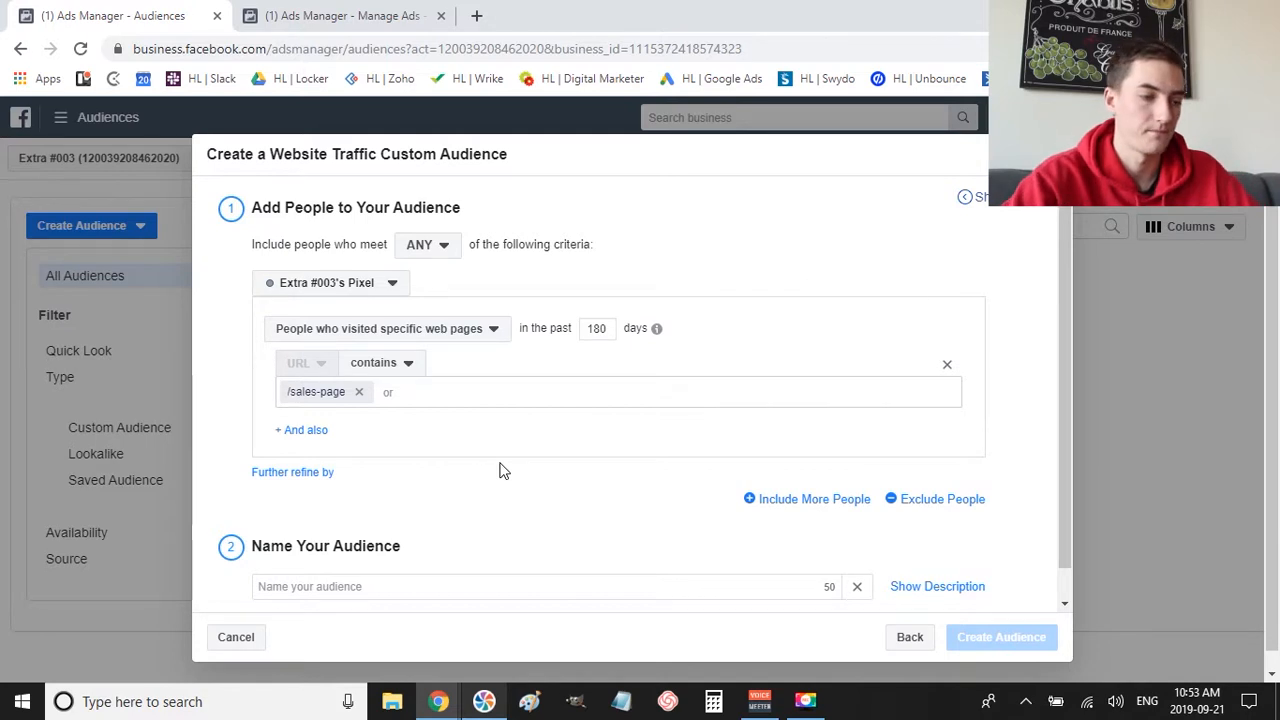
# - Try requiring the same URL to also contain /page-sales, and remove that extra condition
pyautogui.click(306, 432)
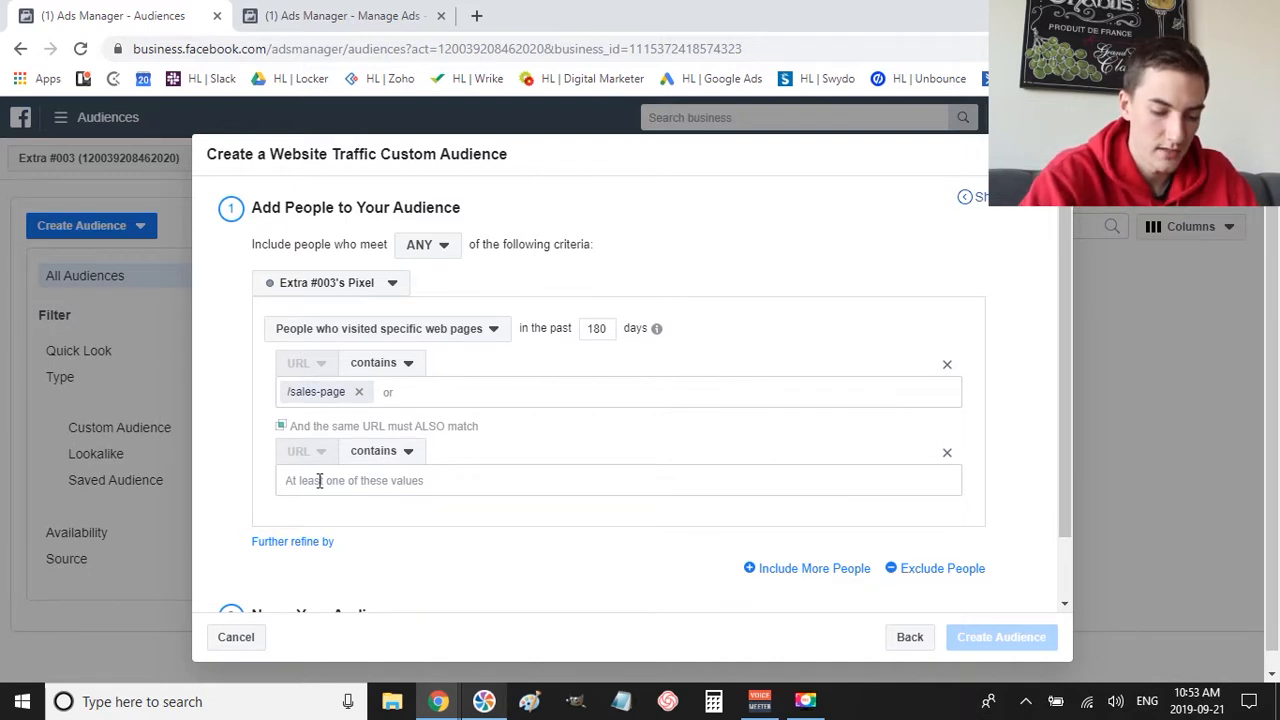
pyautogui.write('/')
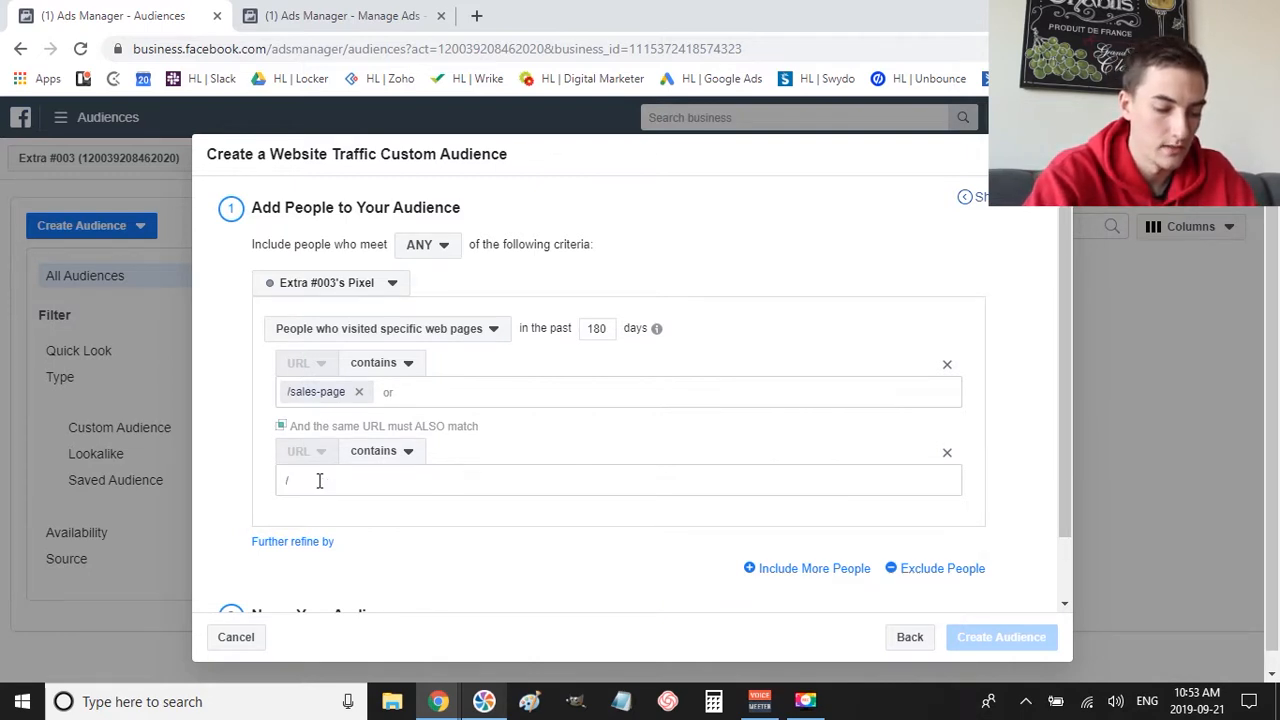
pyautogui.write('page-sales')
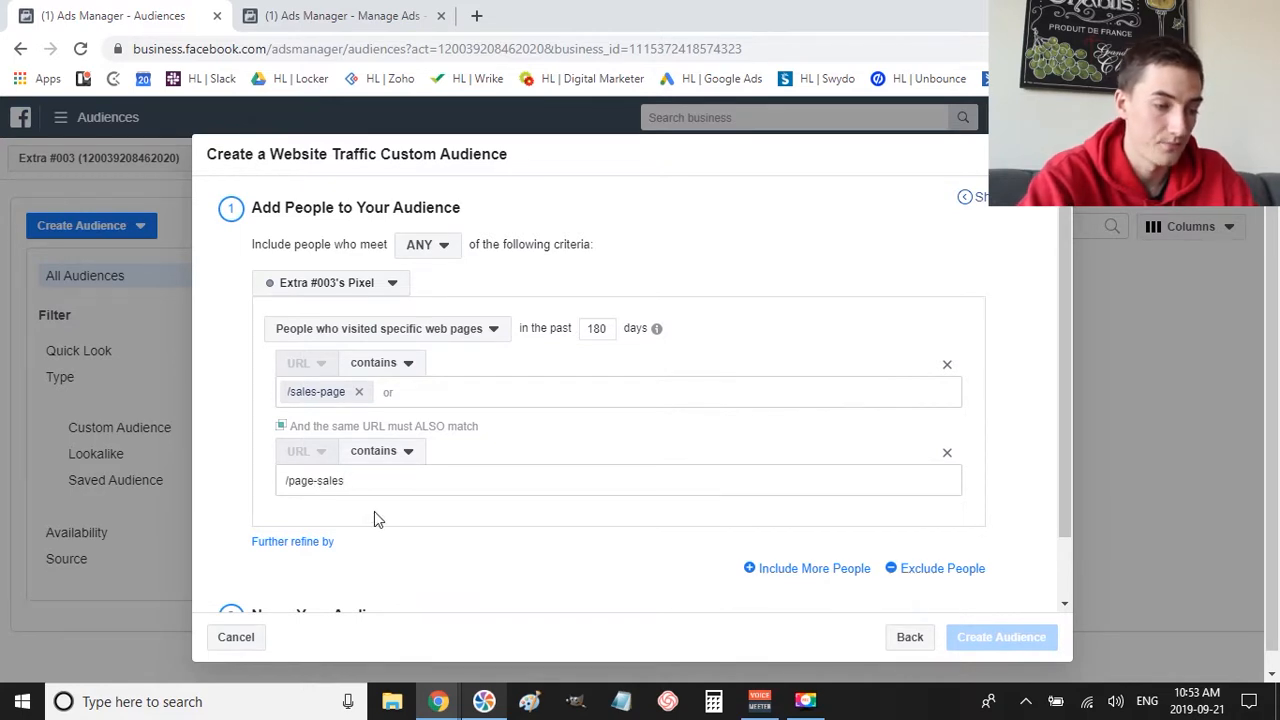
pyautogui.press('Return')
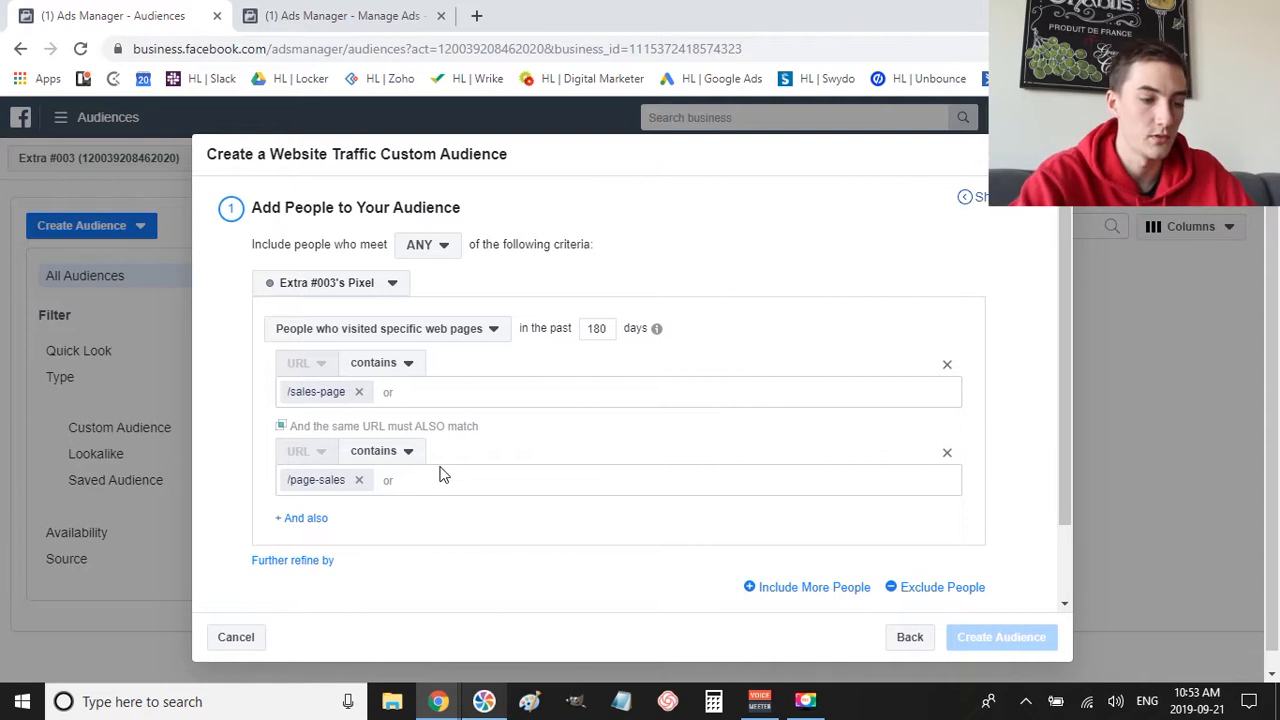
pyautogui.click(947, 452)
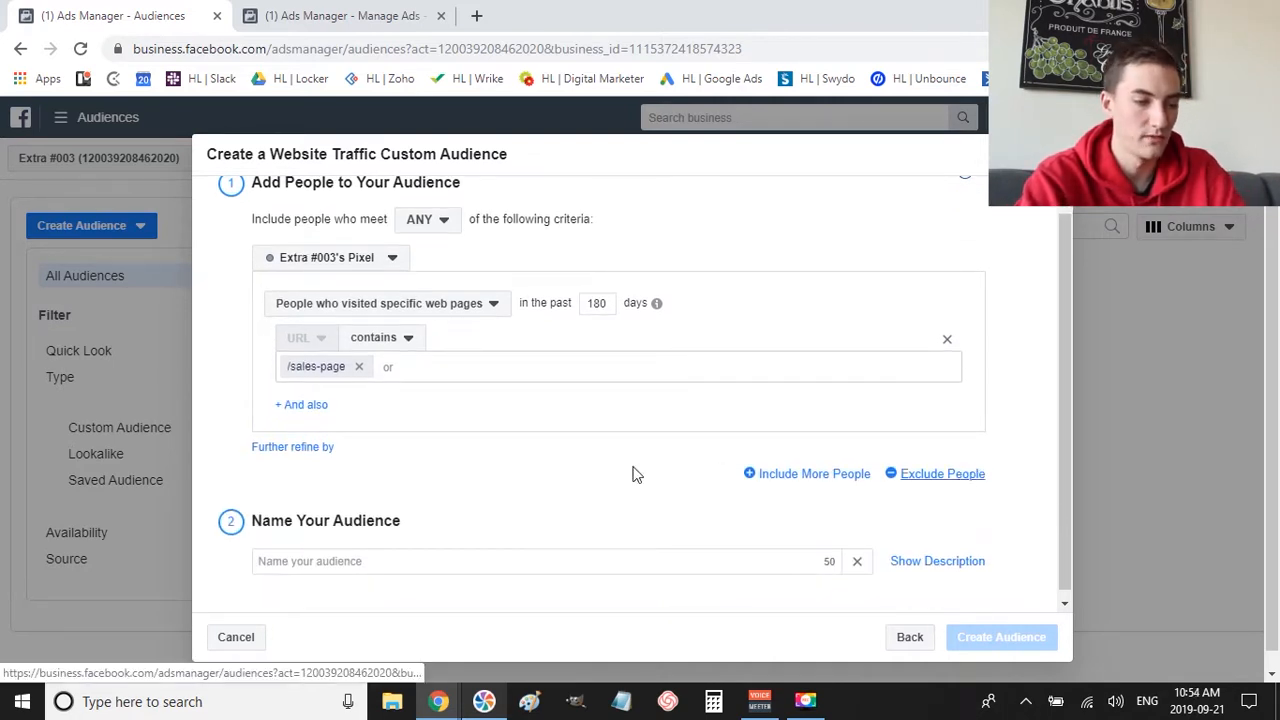
# - Add an exclusion for people who visited specific web pages whose URL contains /cart
pyautogui.scroll(-3, 636, 474)
pyautogui.scroll(2, 636, 474)
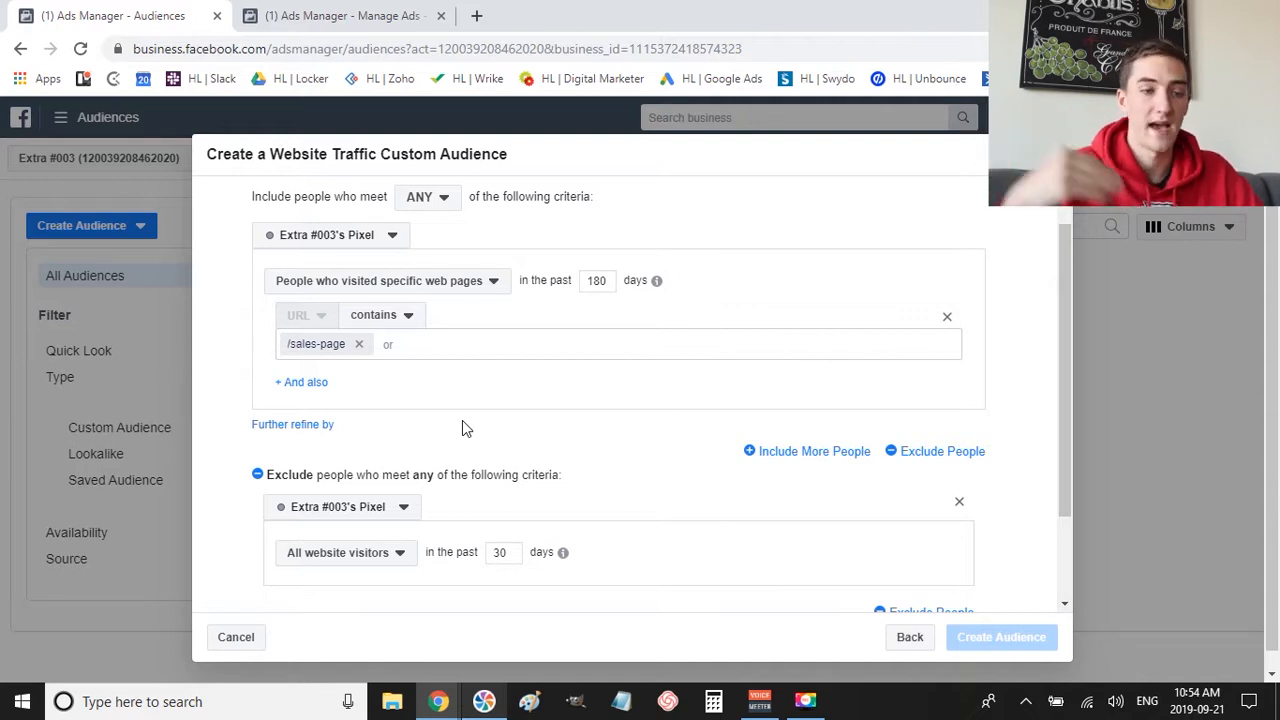
pyautogui.scroll(-1, 462, 420)
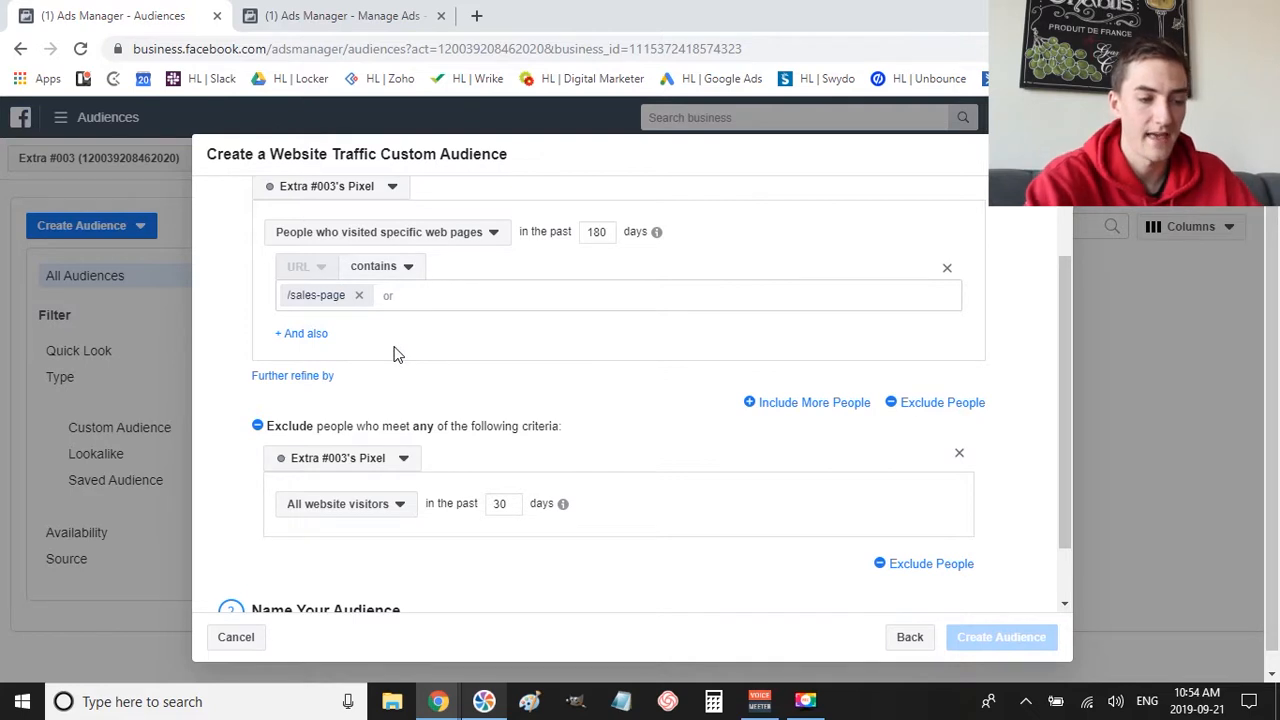
pyautogui.click(404, 508)
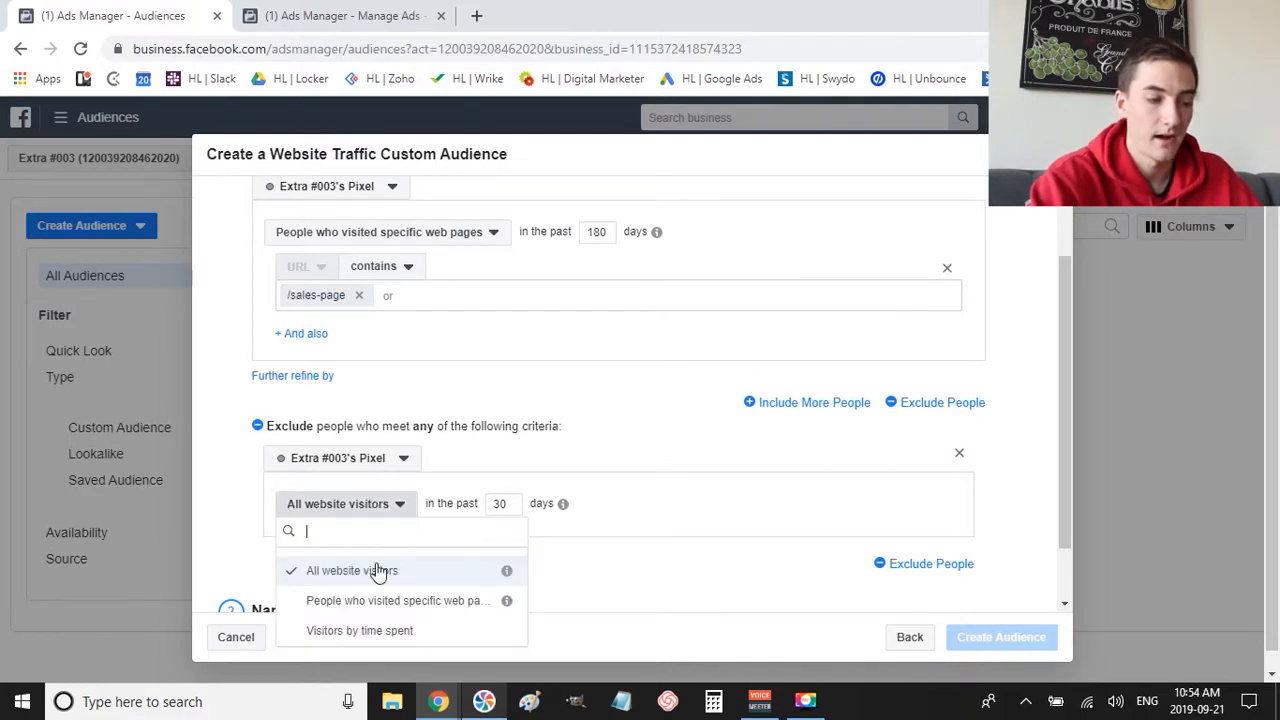
pyautogui.click(358, 601)
pyautogui.scroll(-3, 553, 387)
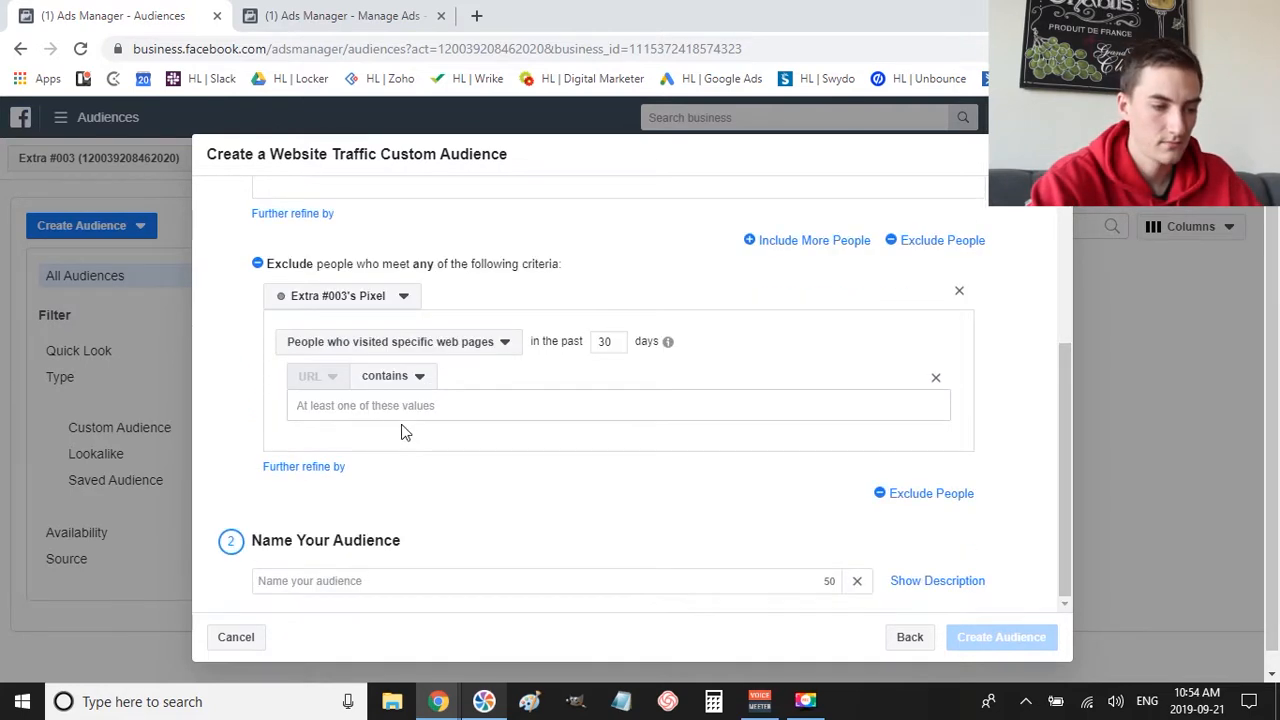
pyautogui.click(401, 418)
pyautogui.write('/cart')
pyautogui.press('Return')
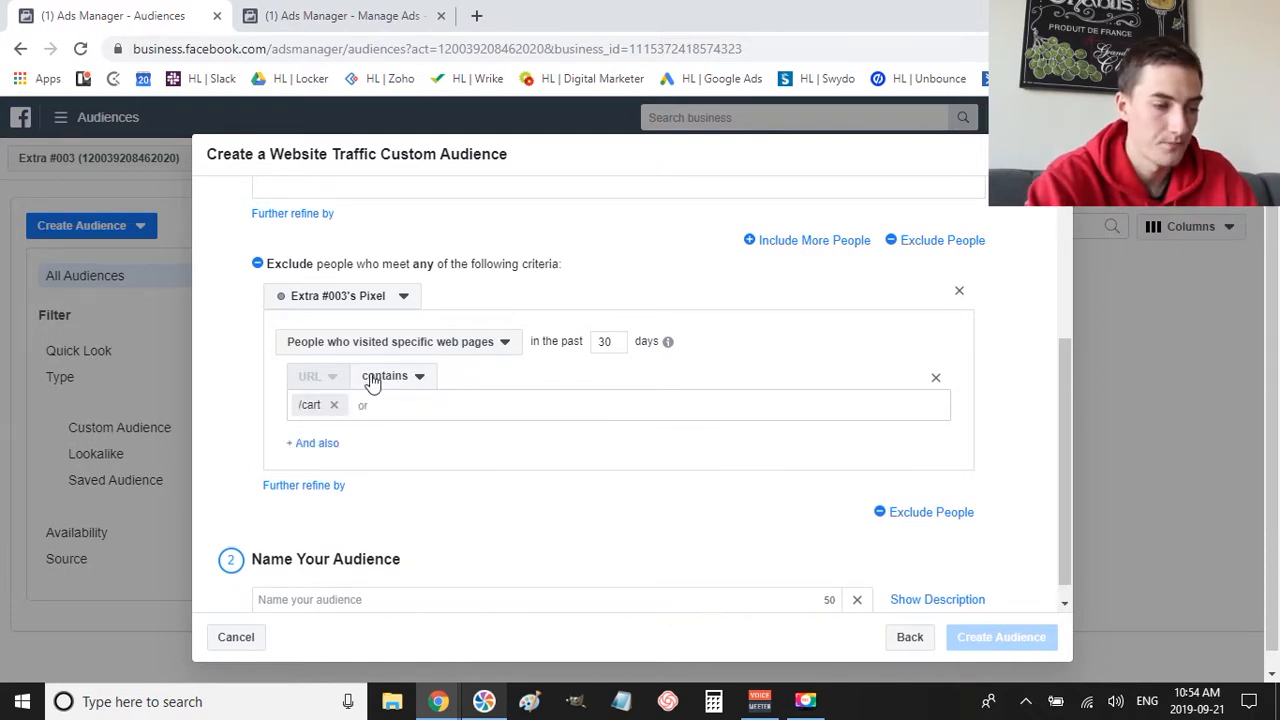
# - Review the inclusion and exclusion criteria and remove the exclusion for /cart page visitors
pyautogui.scroll(3, 689, 440)
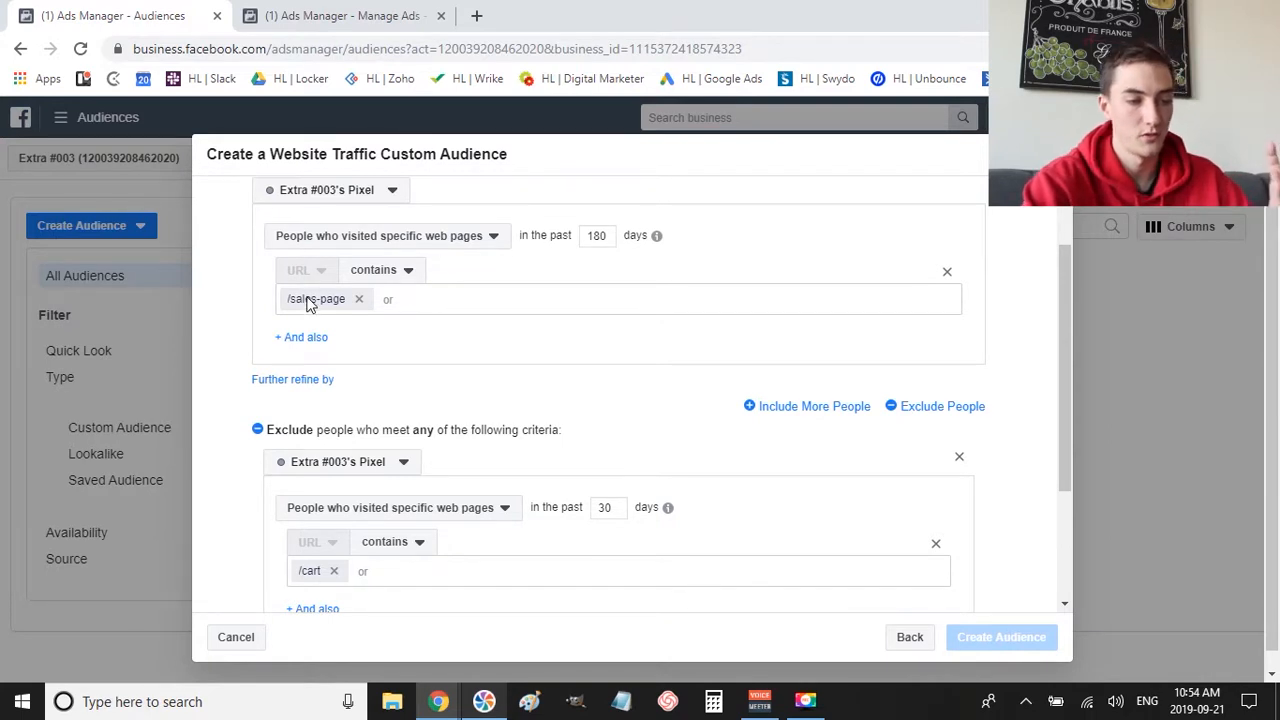
pyautogui.scroll(-1, 565, 430)
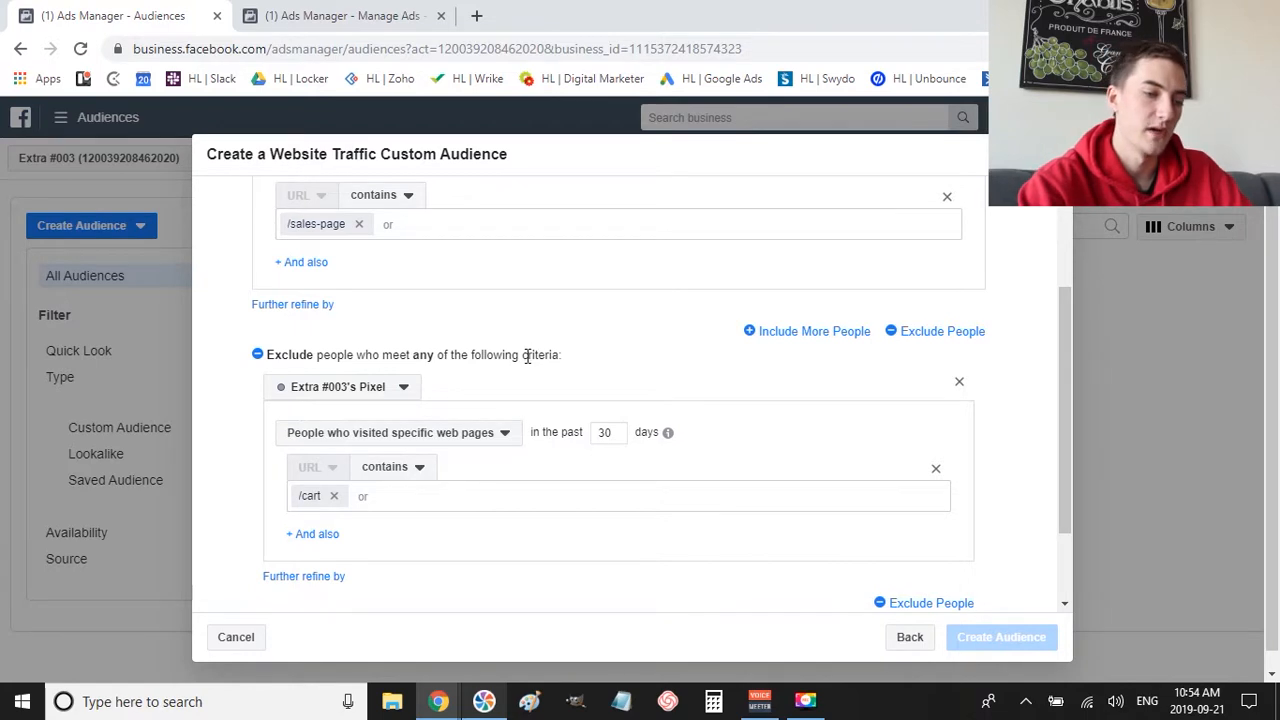
pyautogui.scroll(1, 528, 360)
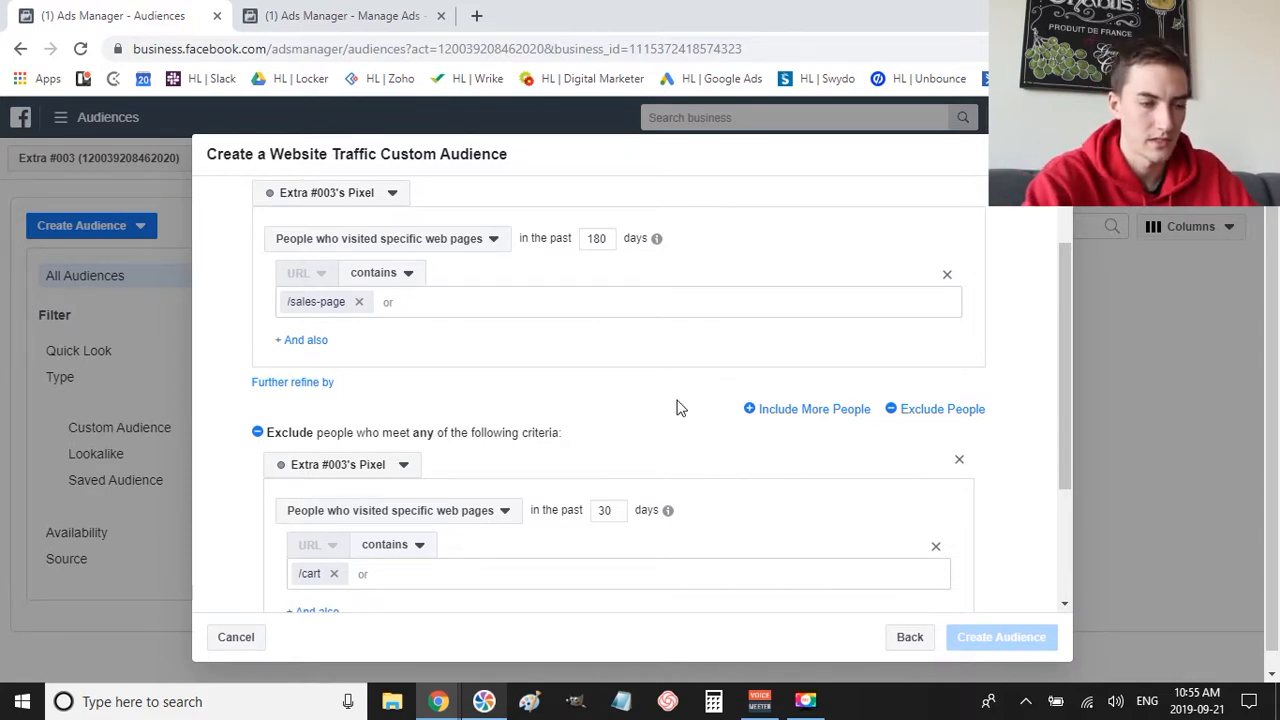
pyautogui.scroll(-1, 676, 408)
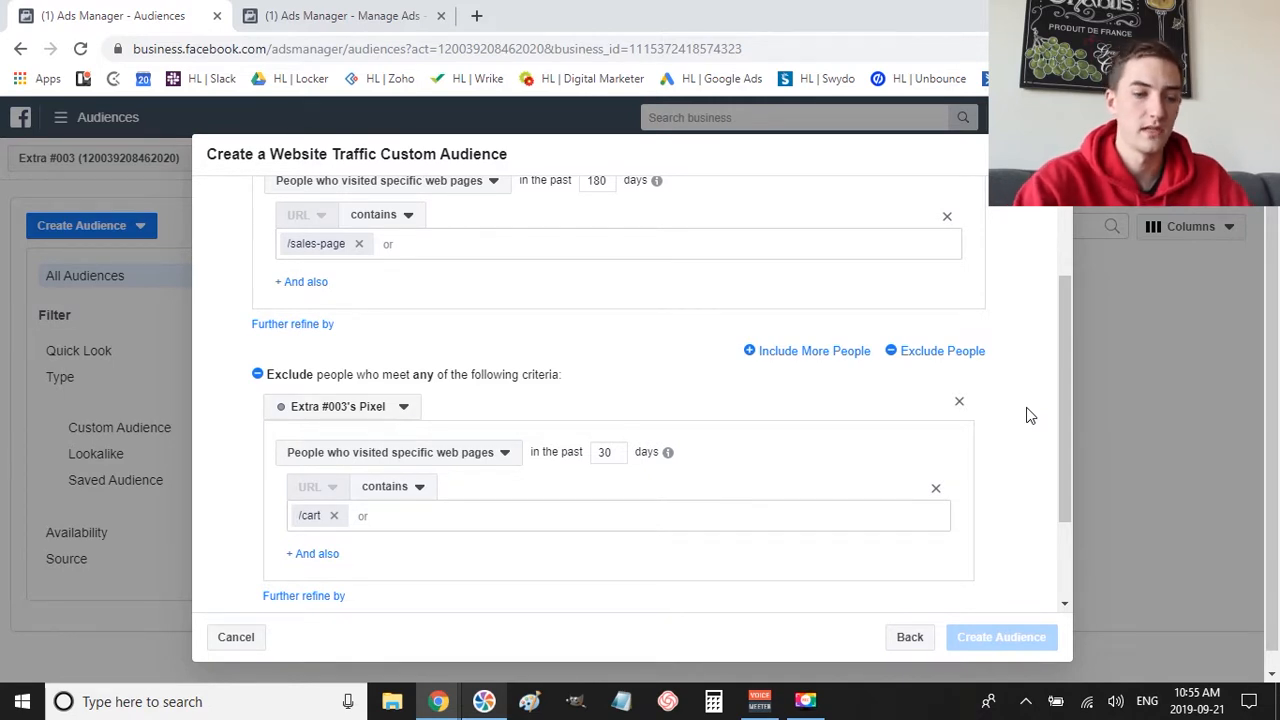
pyautogui.click(959, 402)
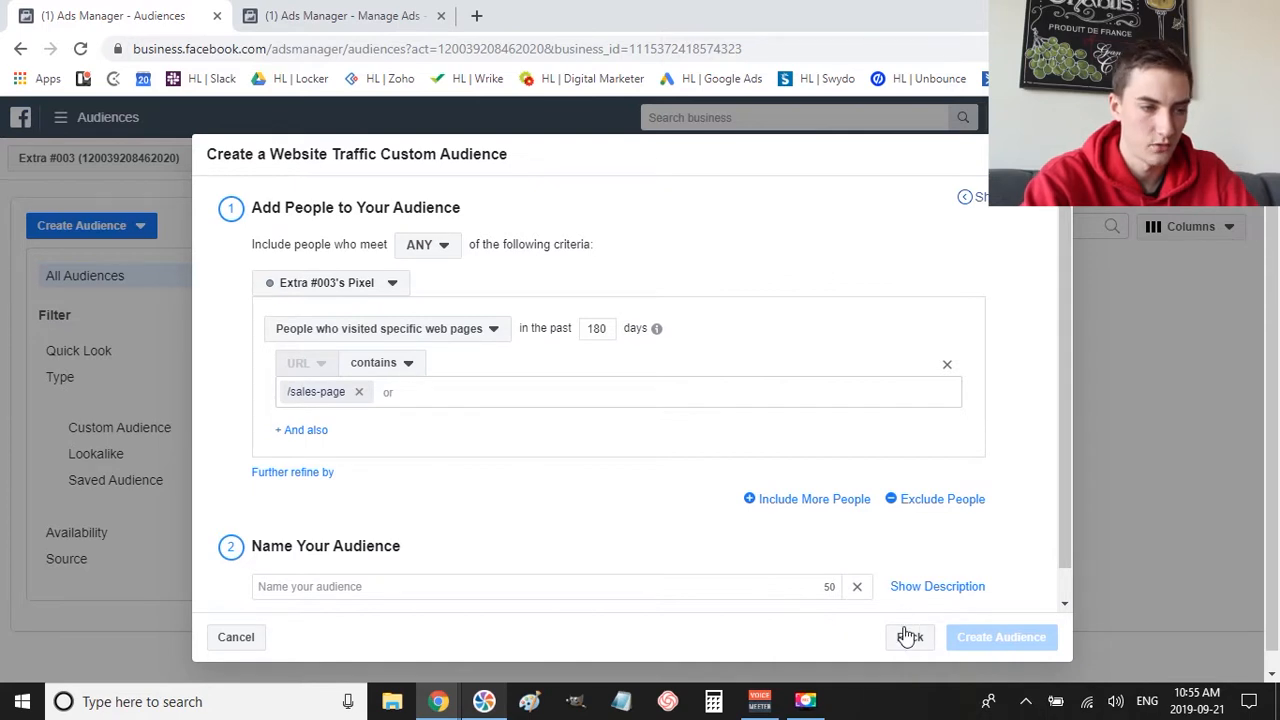
# - Change the inclusion criterion to Visitors by time spent and set the percentile to the top 5%
pyautogui.click(466, 339)
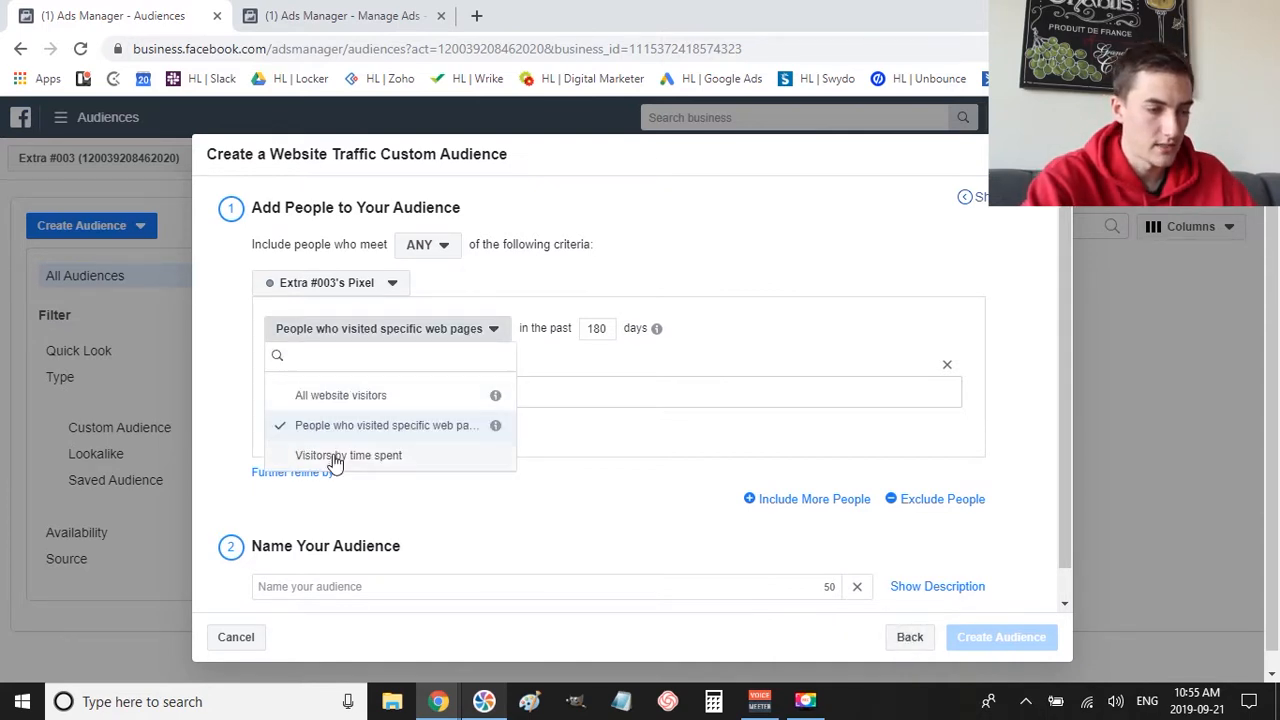
pyautogui.click(406, 458)
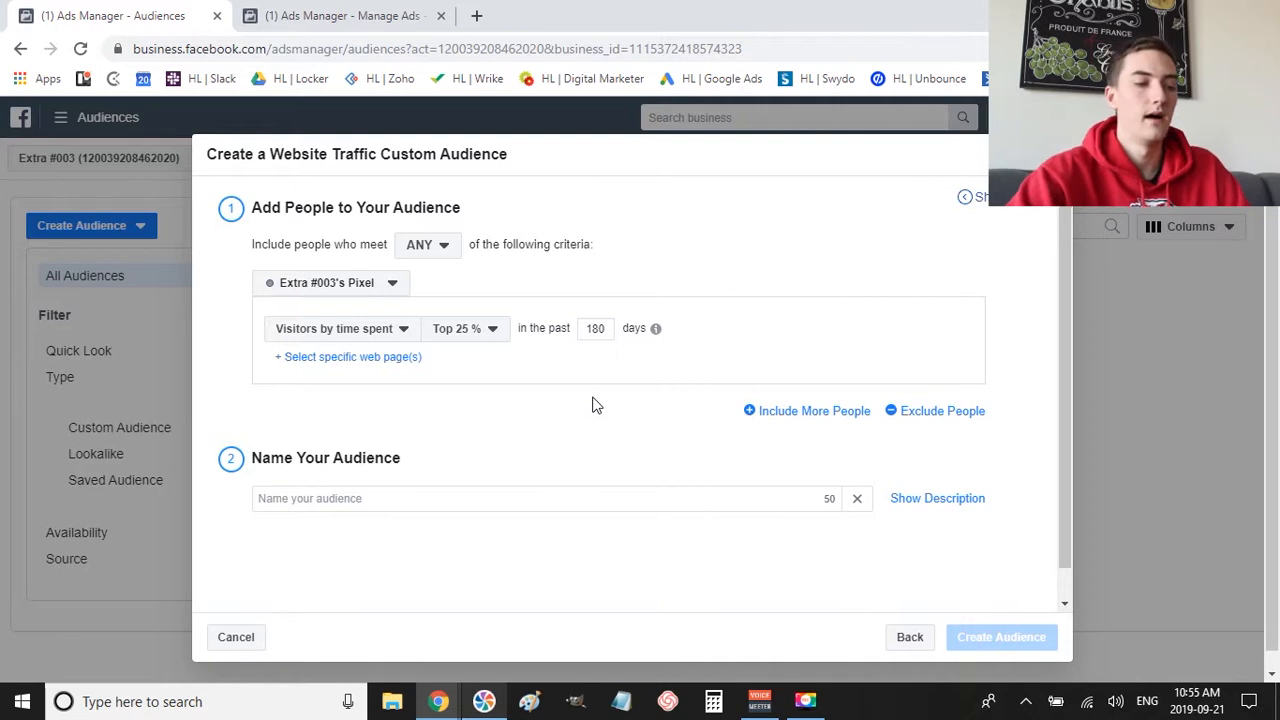
pyautogui.click(498, 336)
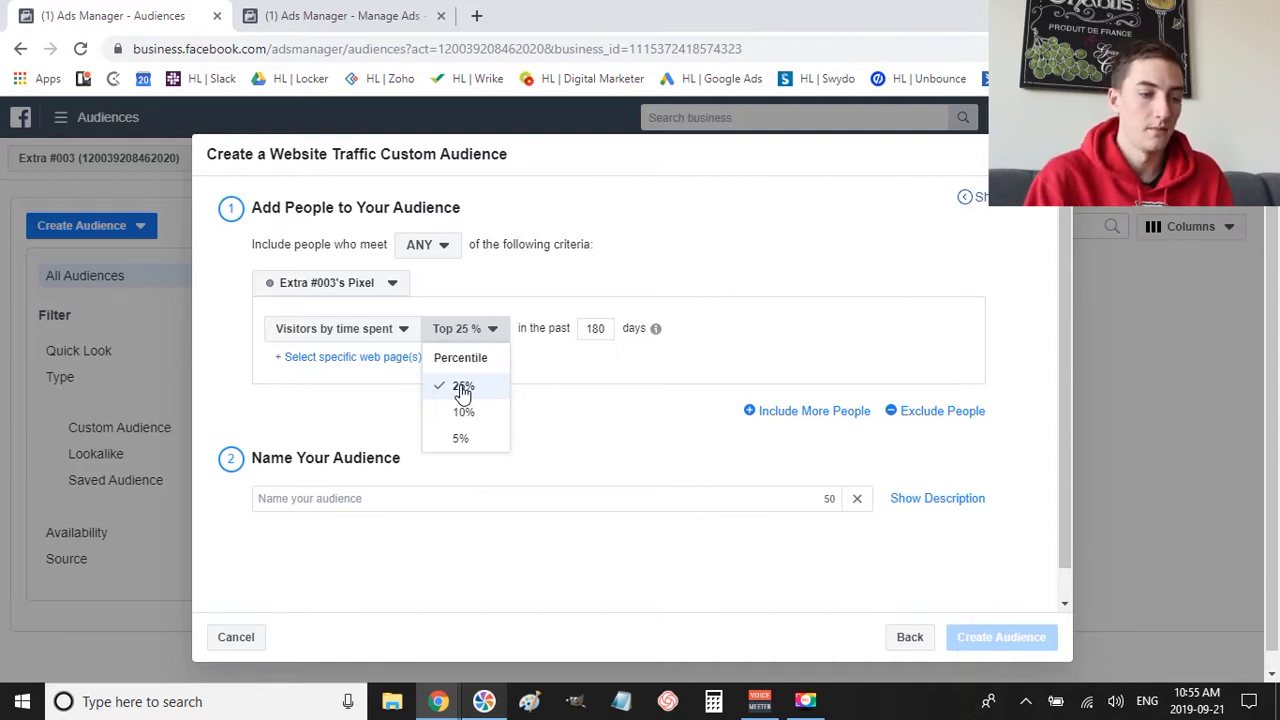
pyautogui.click(456, 440)
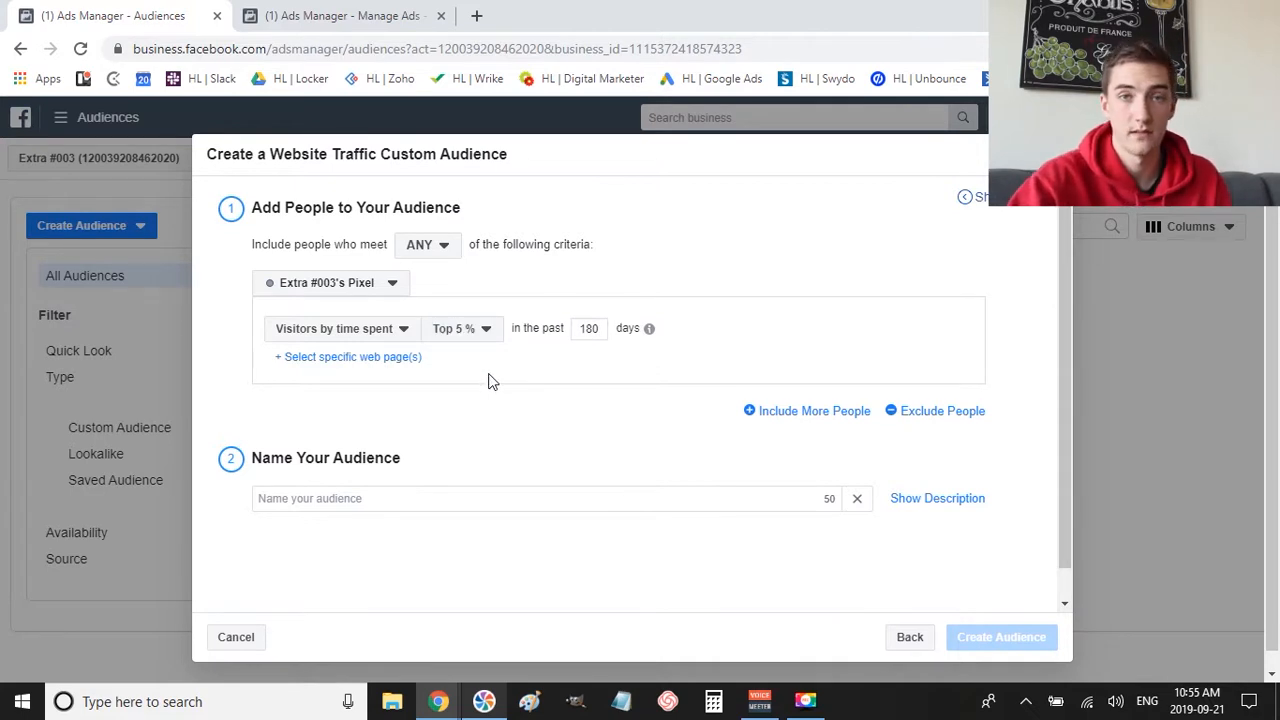
# - Try limiting the time-spent criterion to web pages whose URL contains /sales, and return to the custom audience sources
pyautogui.click(403, 358)
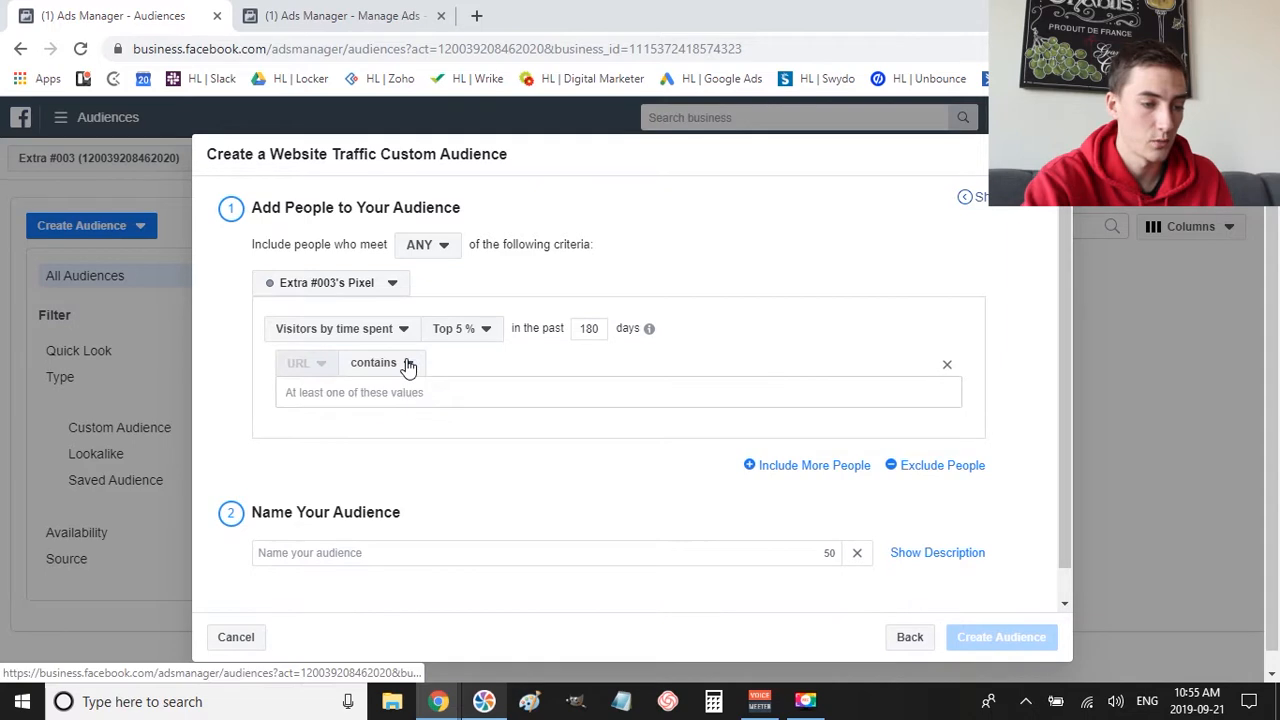
pyautogui.write('/sa')
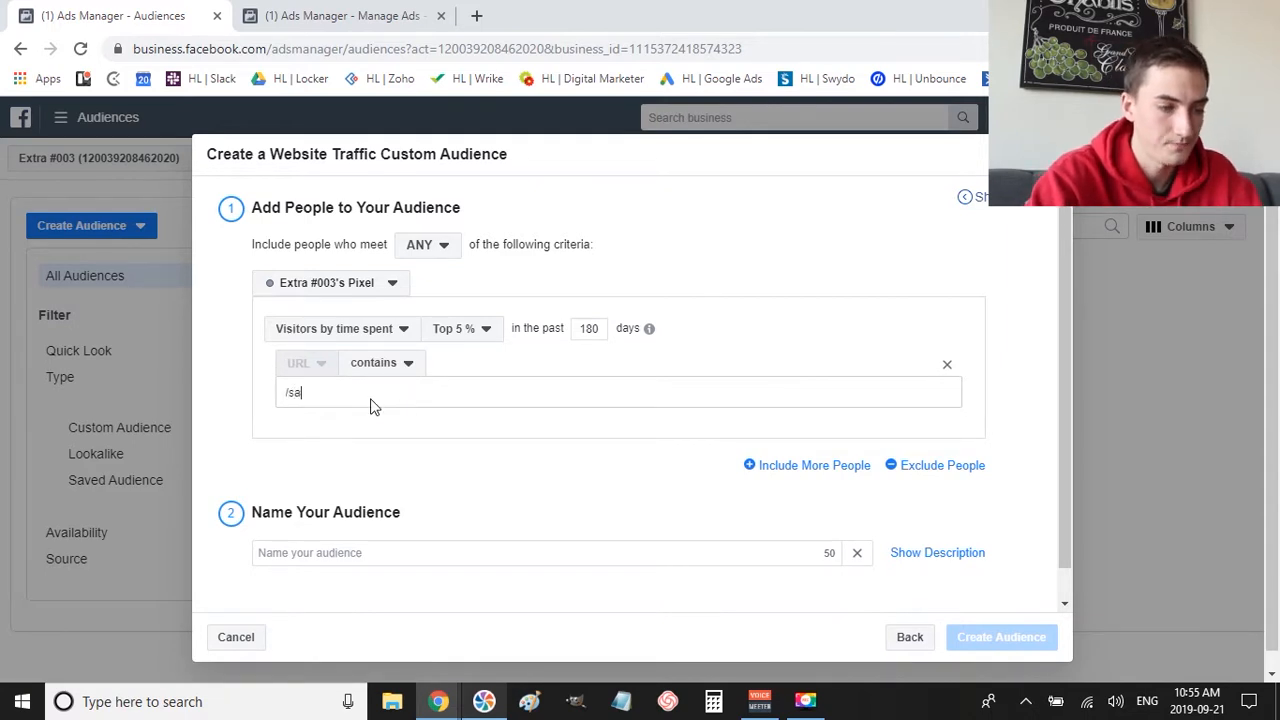
pyautogui.write('les')
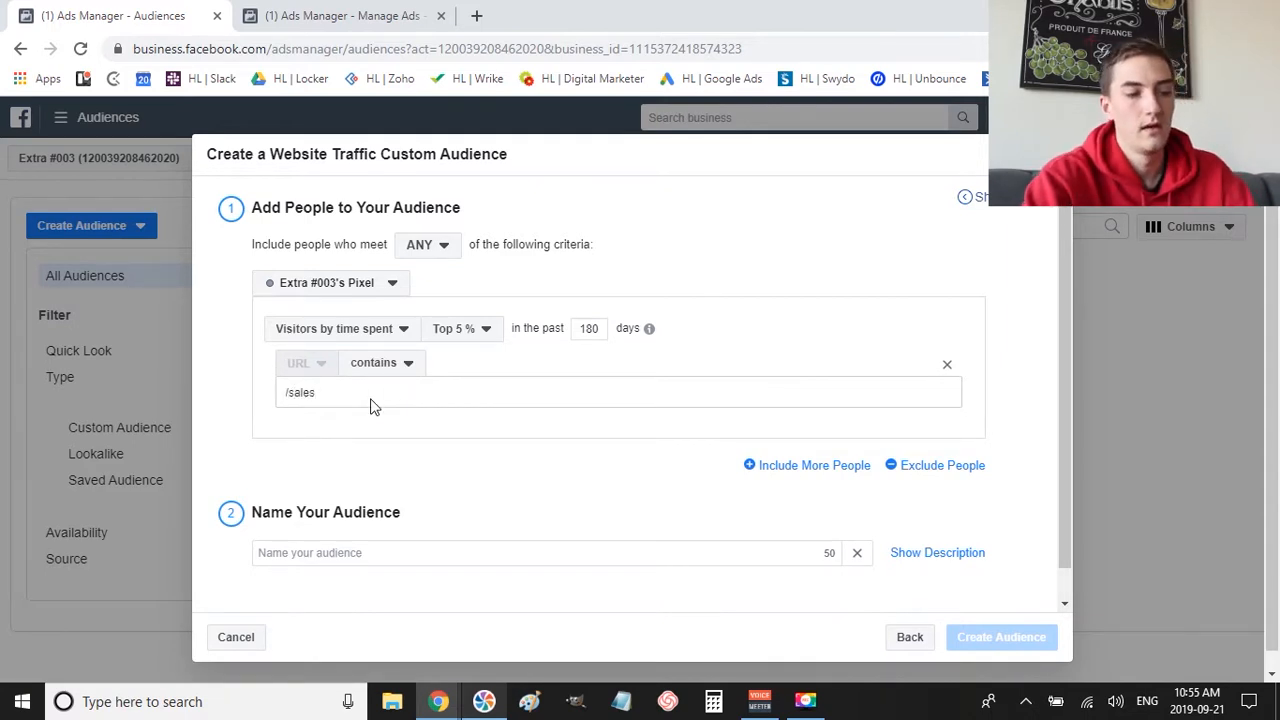
pyautogui.press('Return')
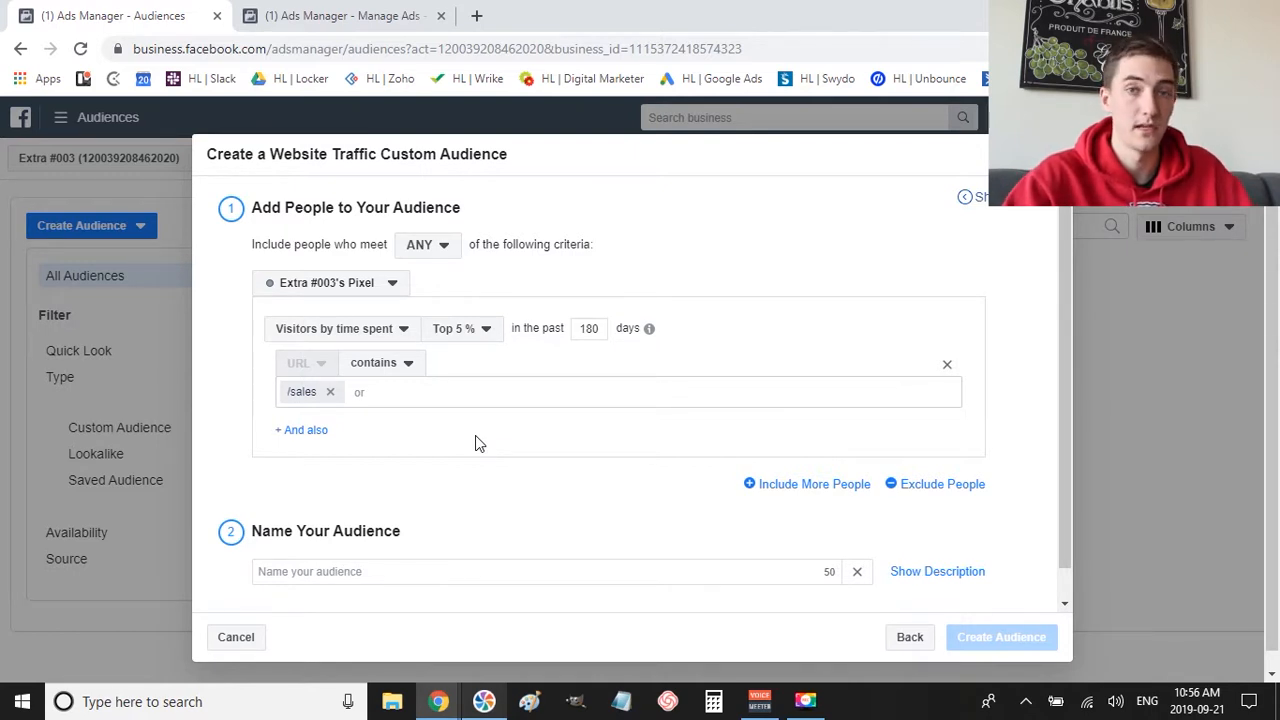
pyautogui.scroll(-1, 476, 441)
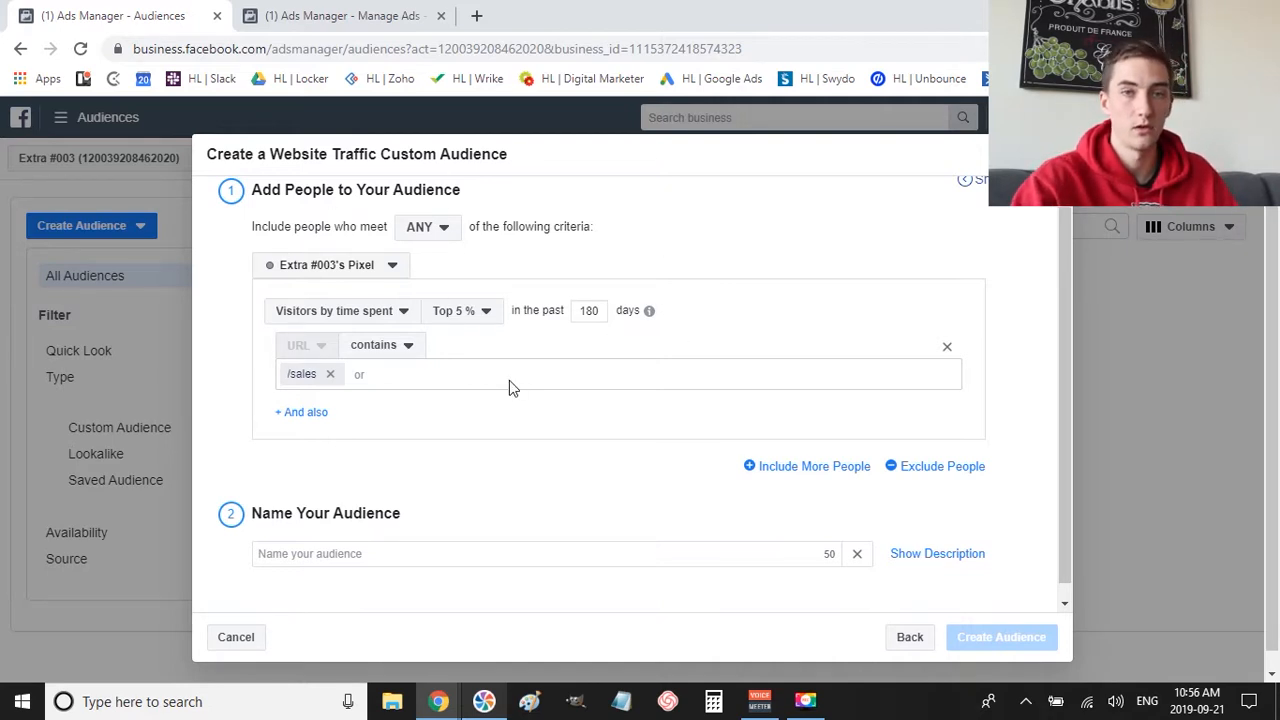
pyautogui.click(910, 637)
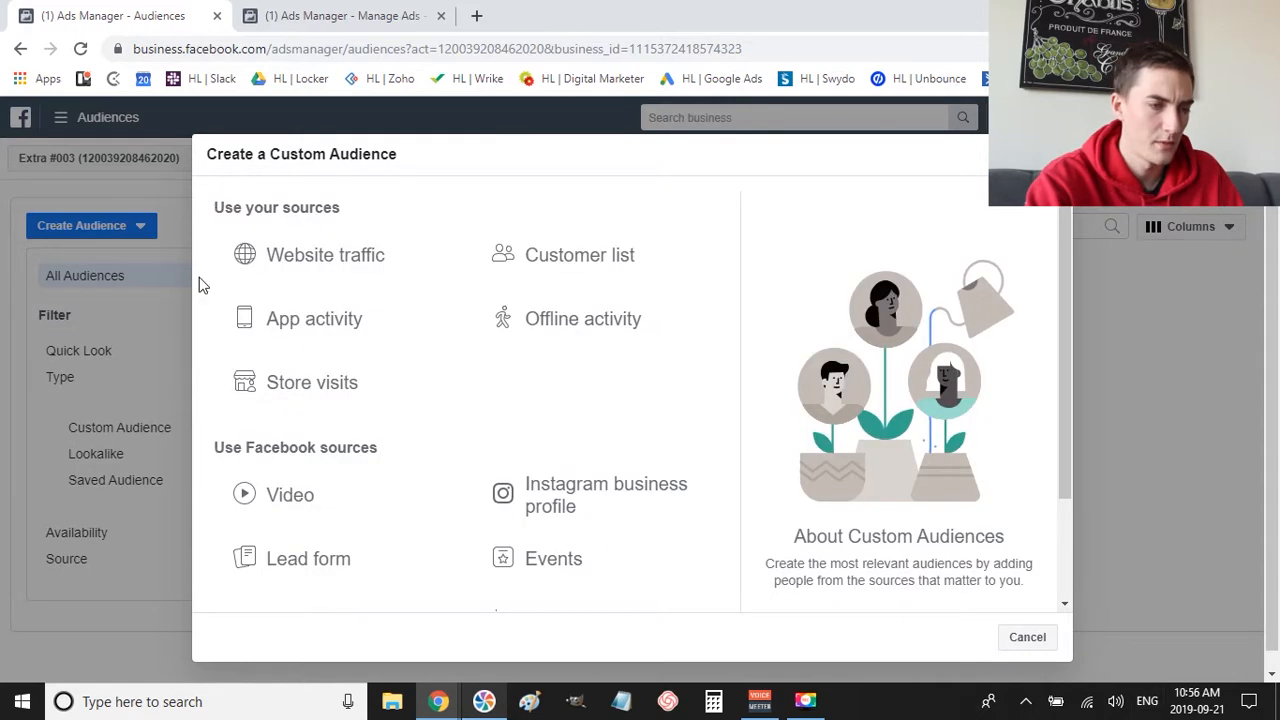
# - Examine the usable identifiers and upload options for a customer list audience from a file without LTV, and return to the audience sources
pyautogui.click(587, 279)
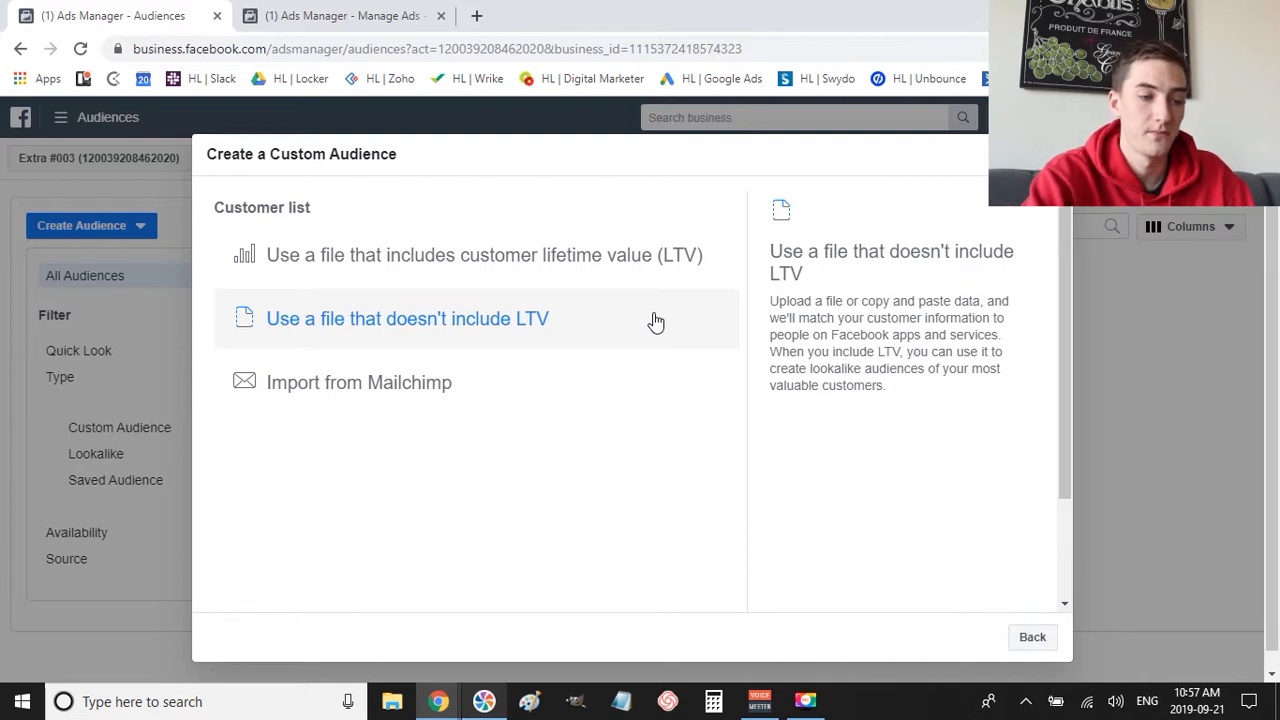
pyautogui.click(617, 331)
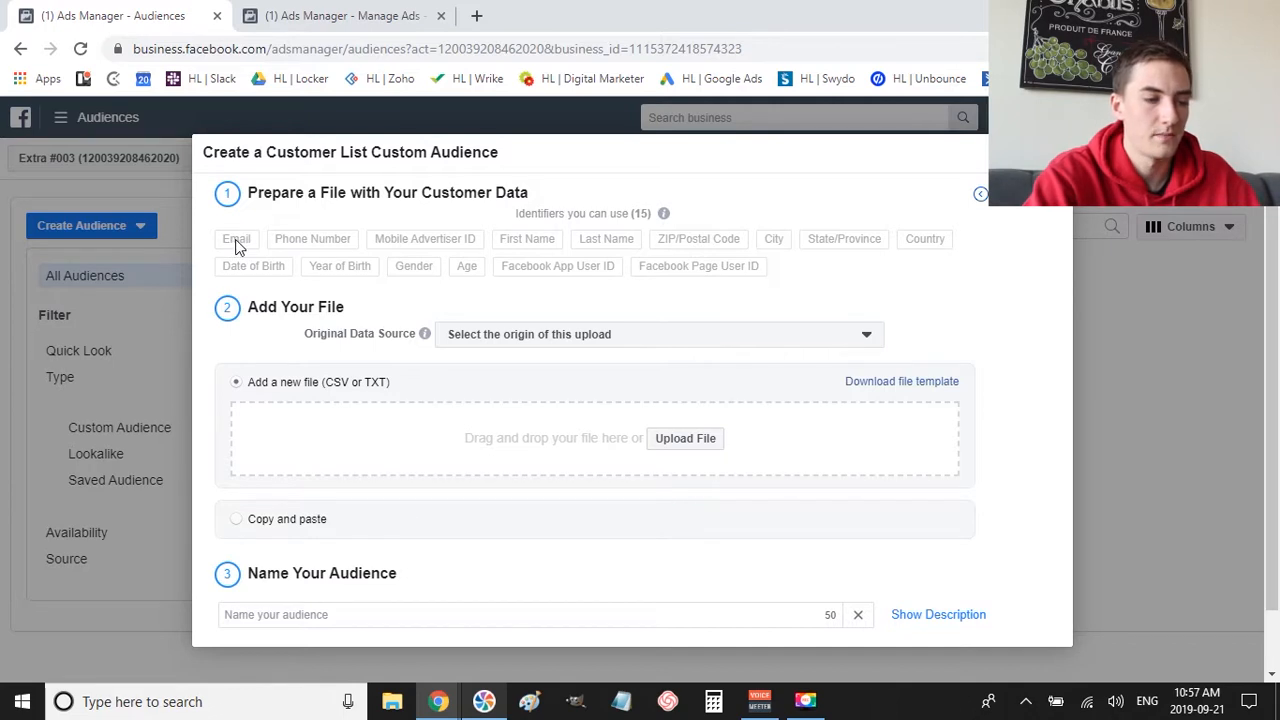
pyautogui.moveTo(236, 248)
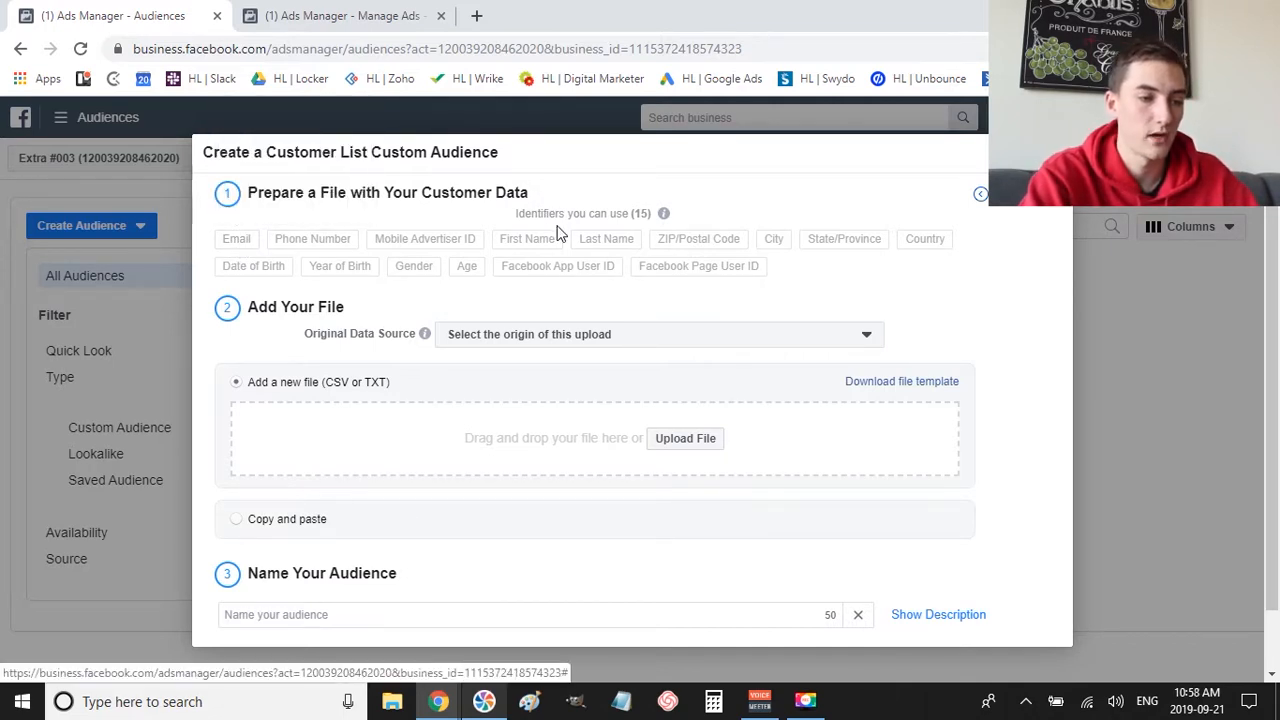
pyautogui.moveTo(580, 240)
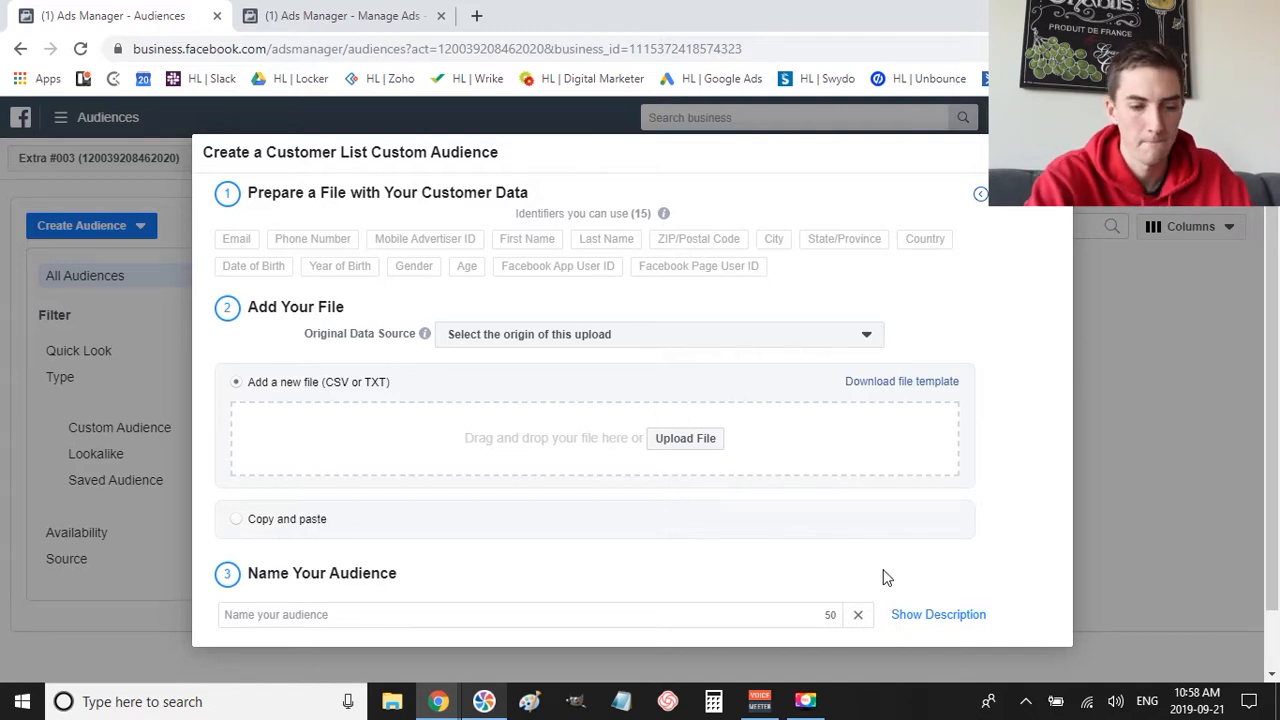
pyautogui.scroll(-1, 885, 572)
pyautogui.click(979, 658)
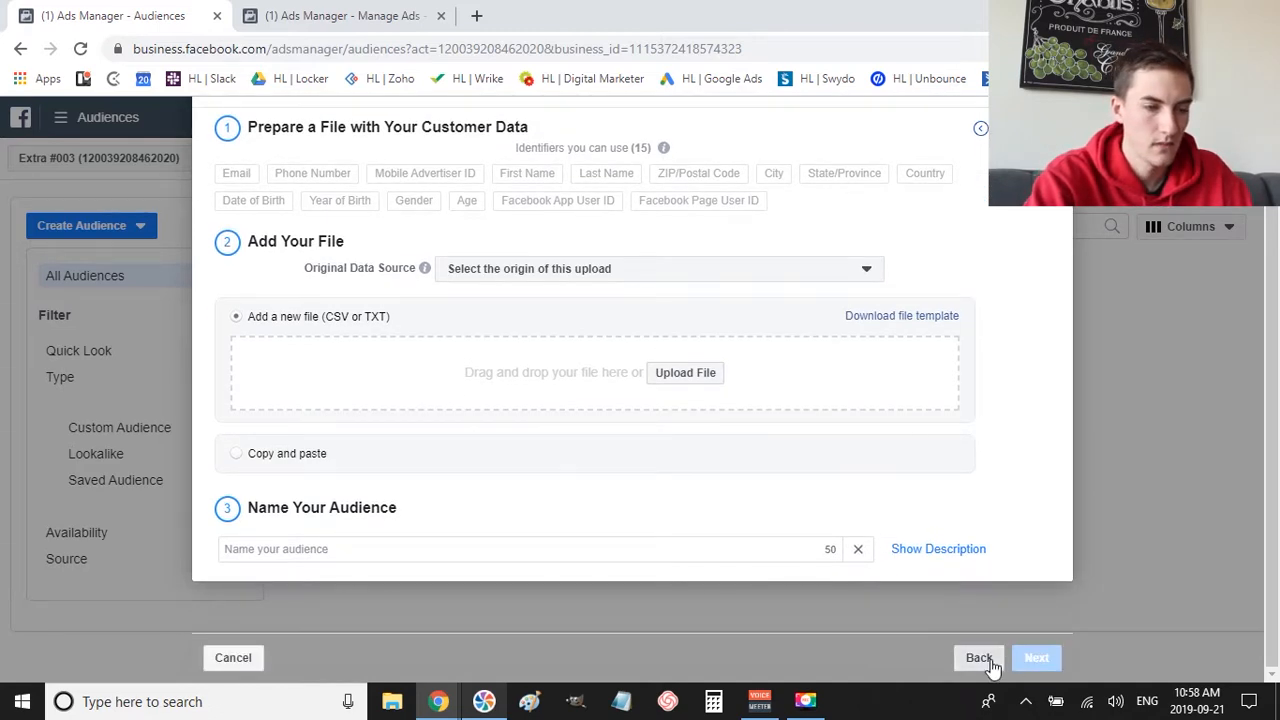
pyautogui.click(1031, 640)
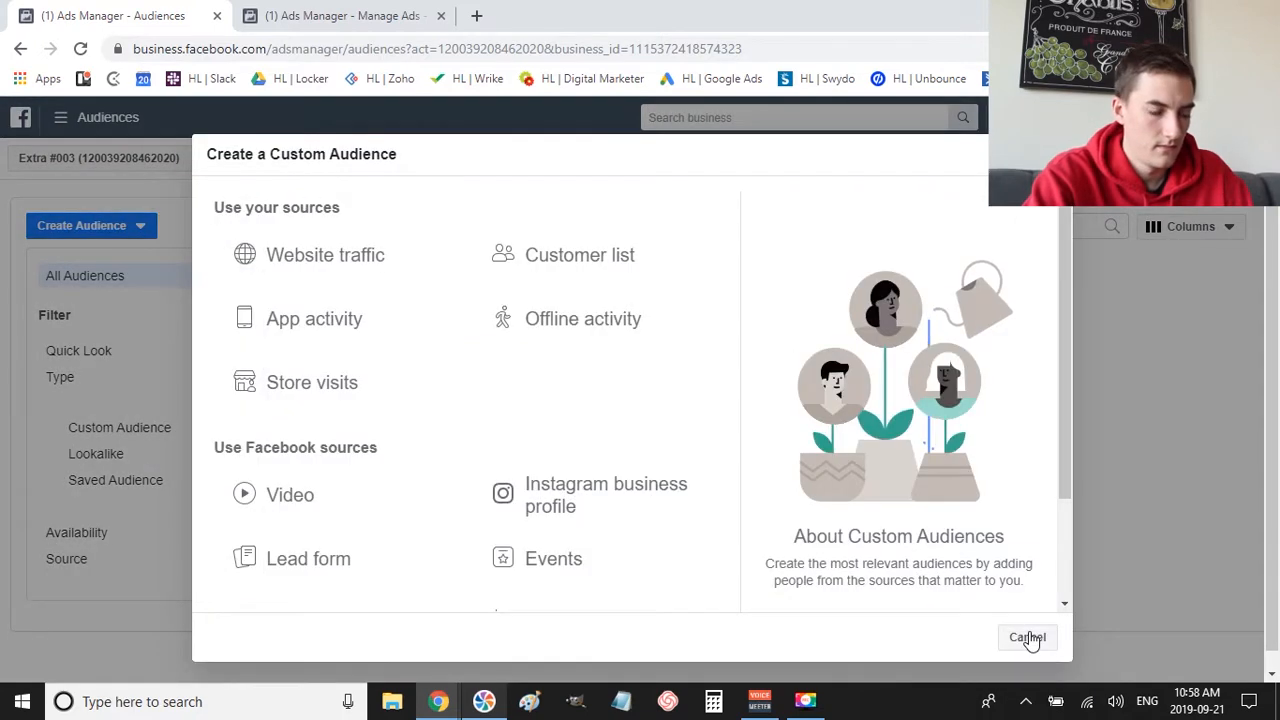
# - Examine the engagement choices for a video engagement custom audience, and return to the audience sources
pyautogui.scroll(-2, 540, 455)
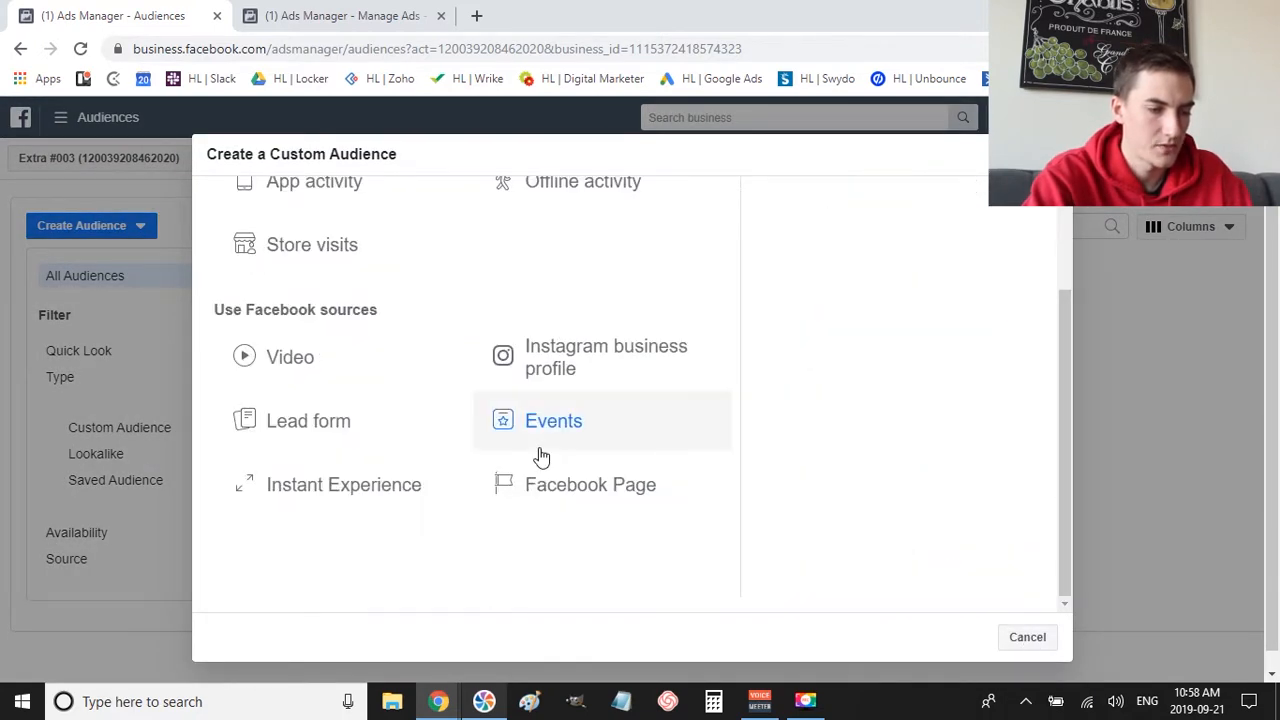
pyautogui.scroll(1, 540, 455)
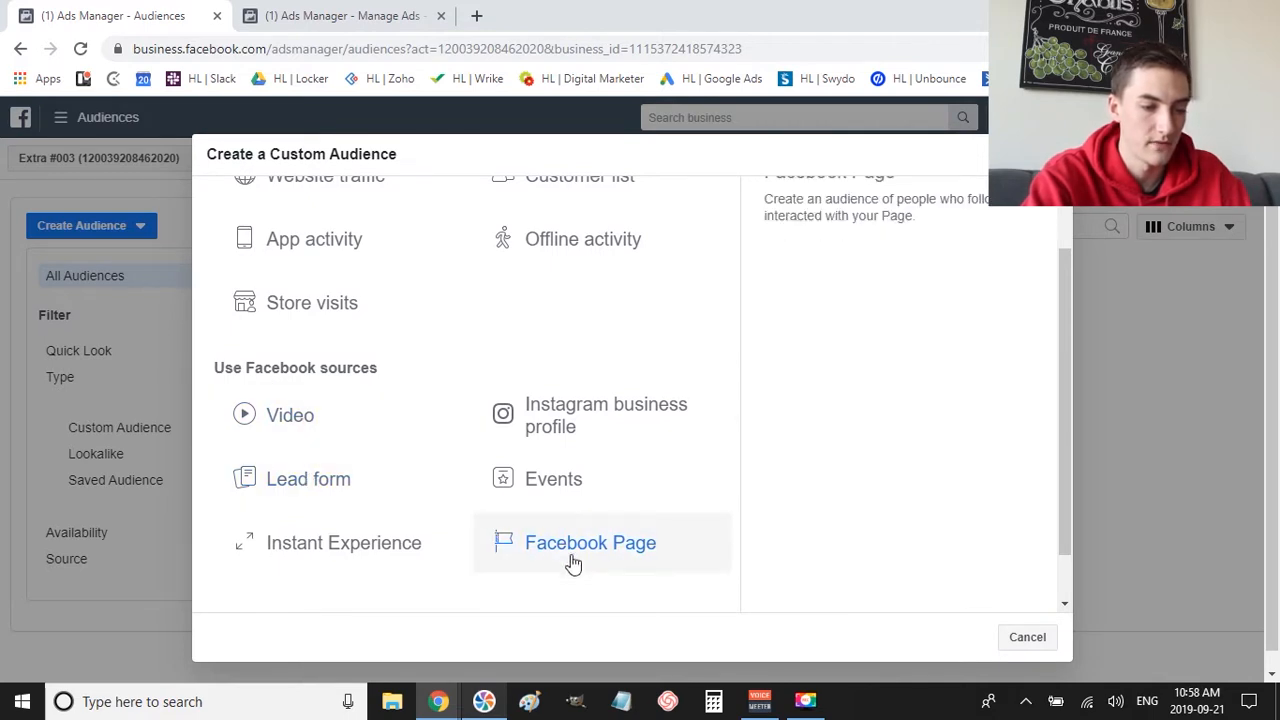
pyautogui.click(318, 428)
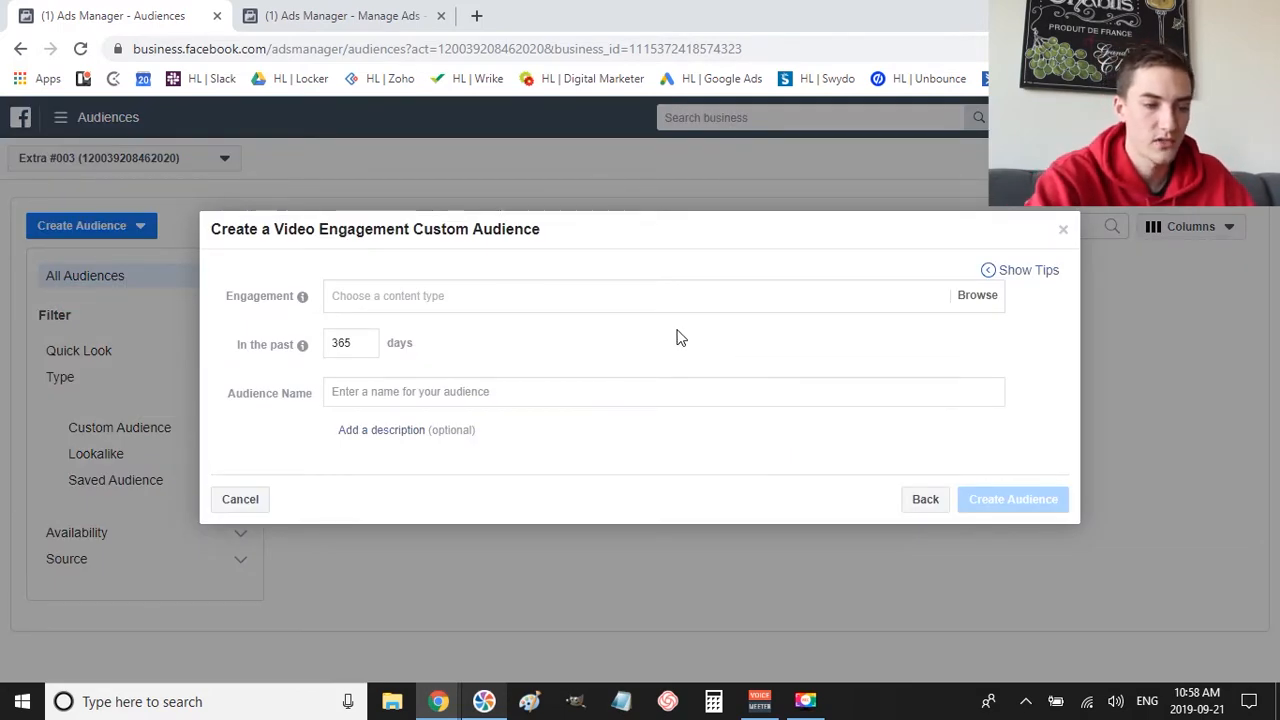
pyautogui.click(624, 291)
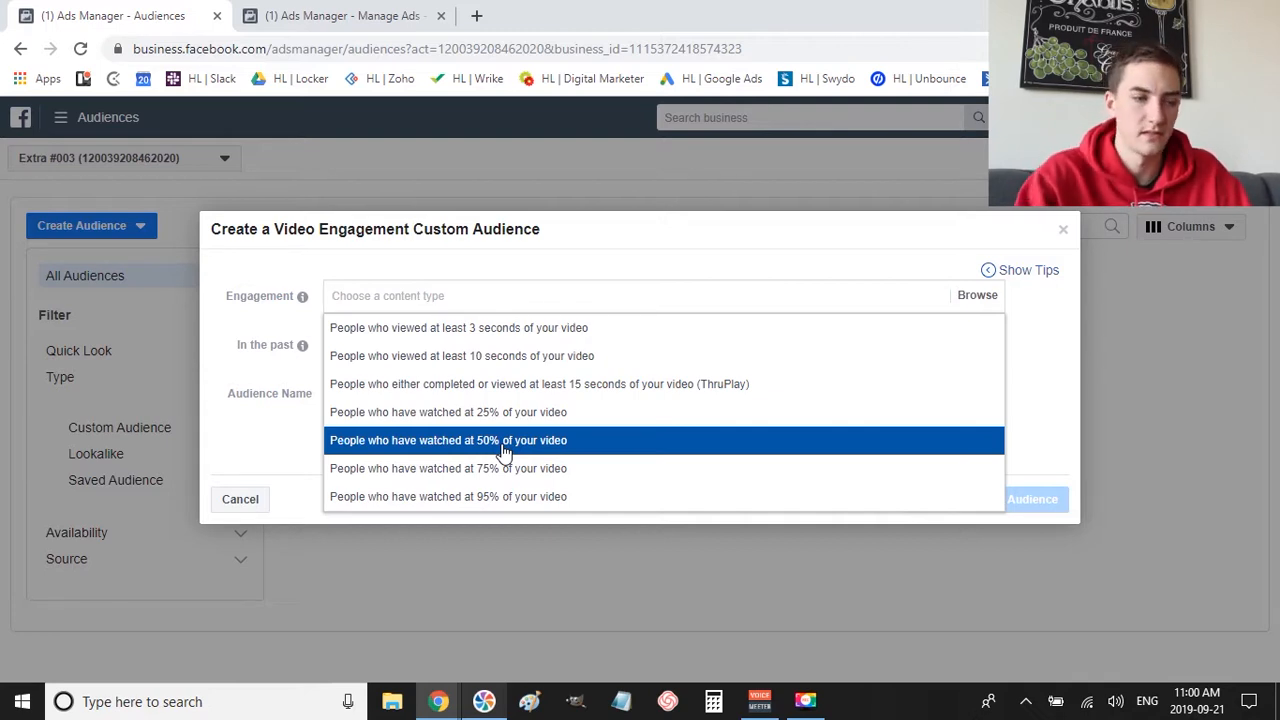
pyautogui.click(1052, 375)
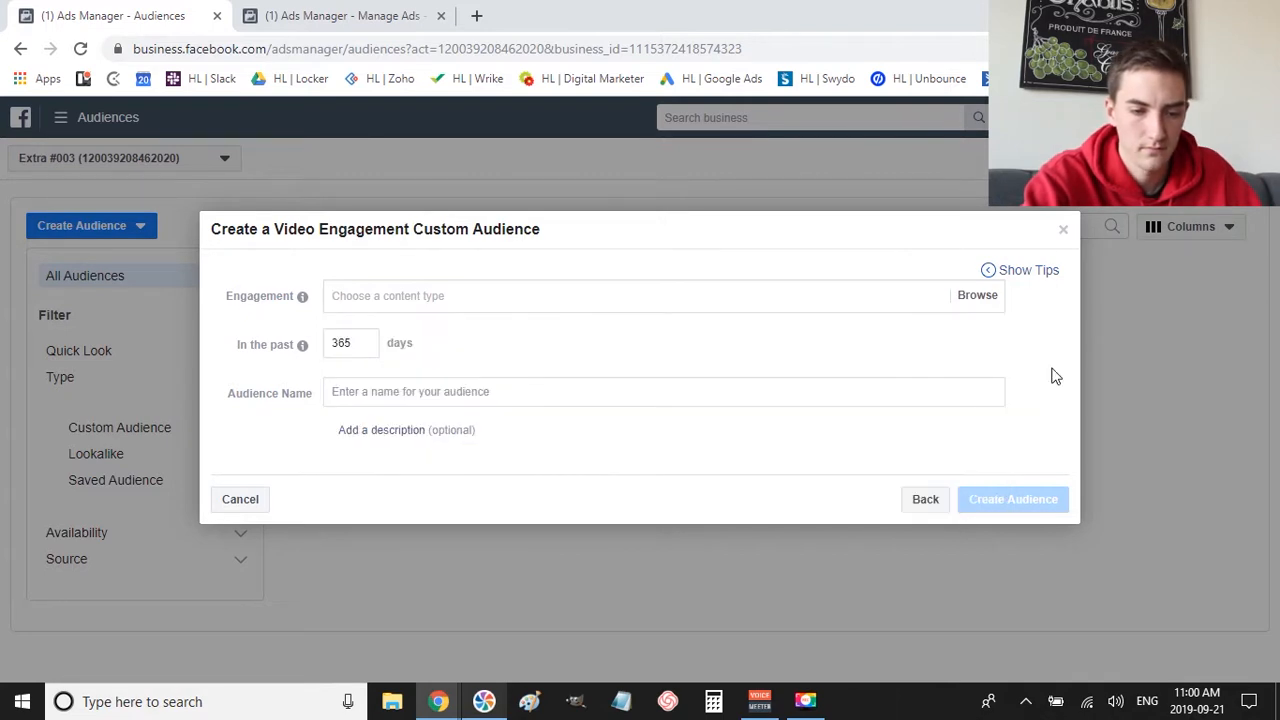
pyautogui.click(925, 499)
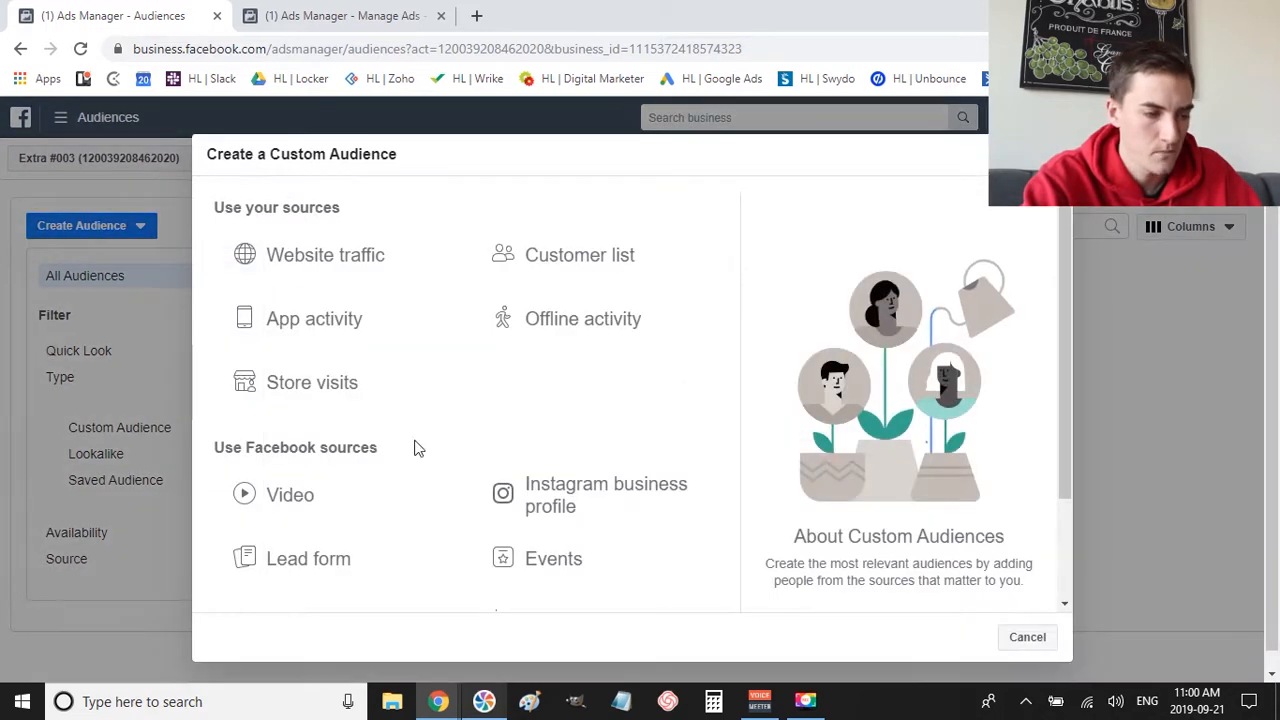
# - Try a lead form audience of people who opened but didn't submit the form, with a specific form selection, and back out of it
pyautogui.scroll(-2, 414, 449)
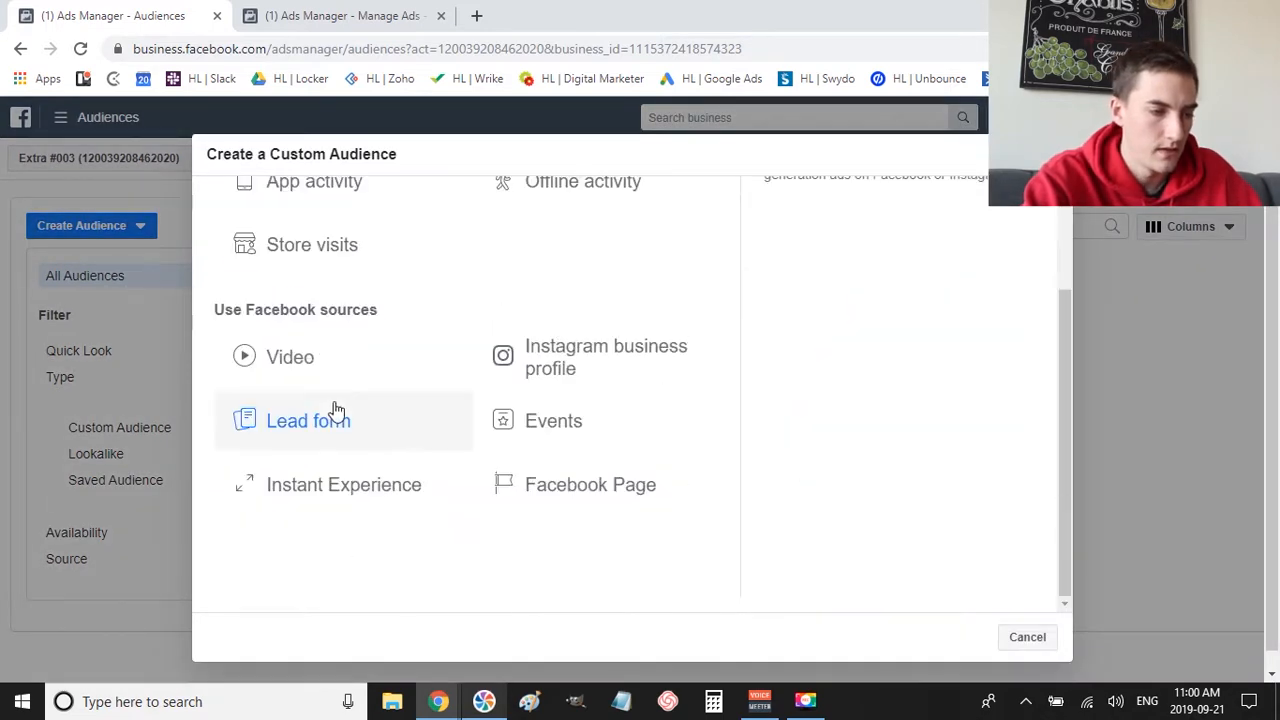
pyautogui.click(320, 451)
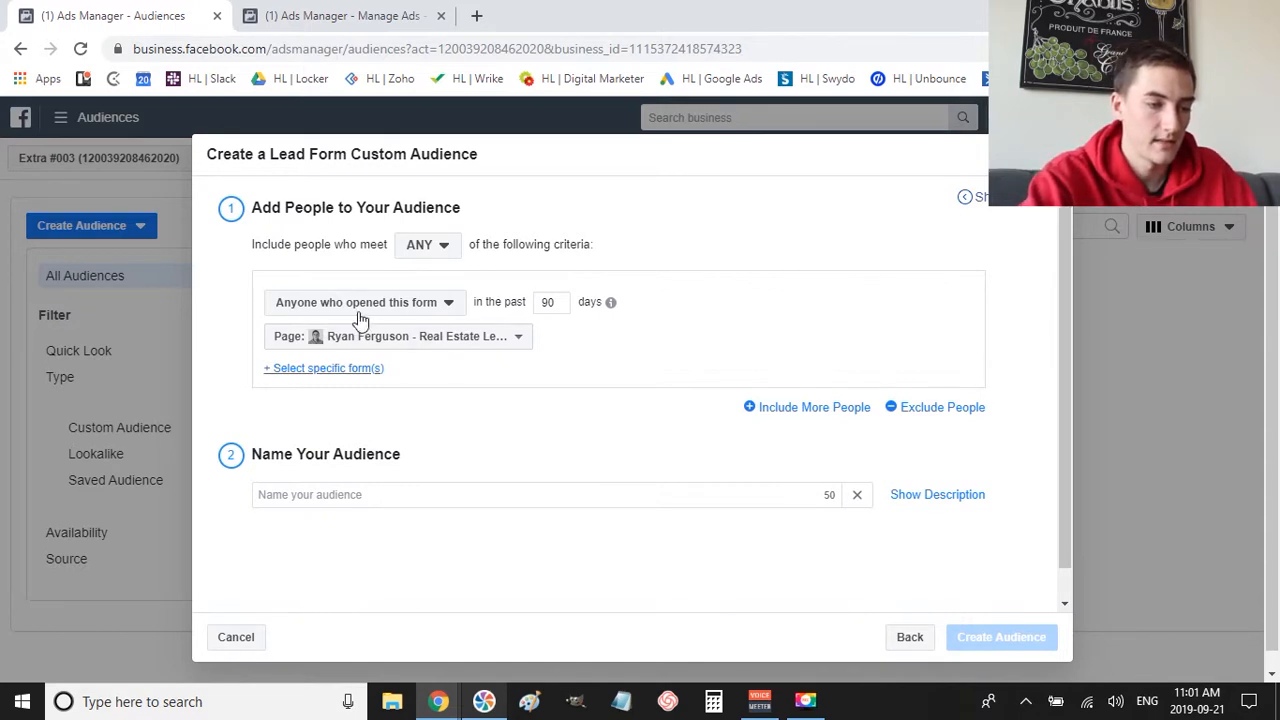
pyautogui.click(424, 306)
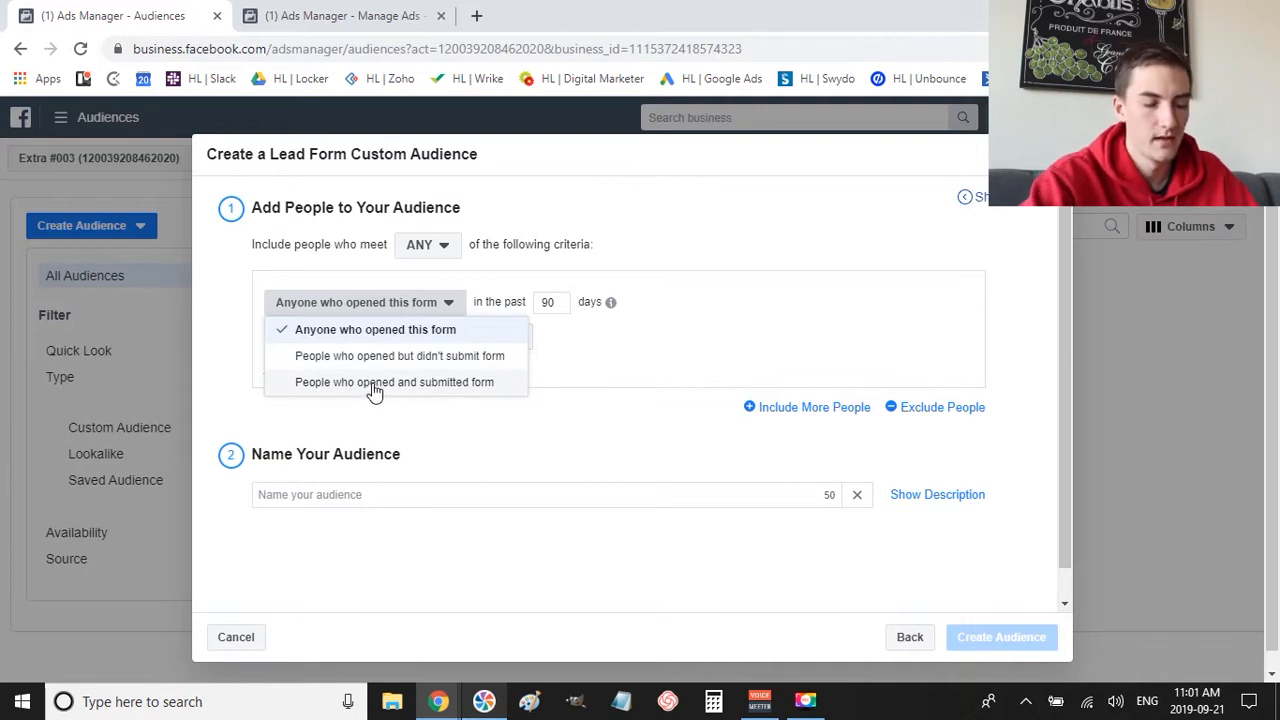
pyautogui.click(458, 360)
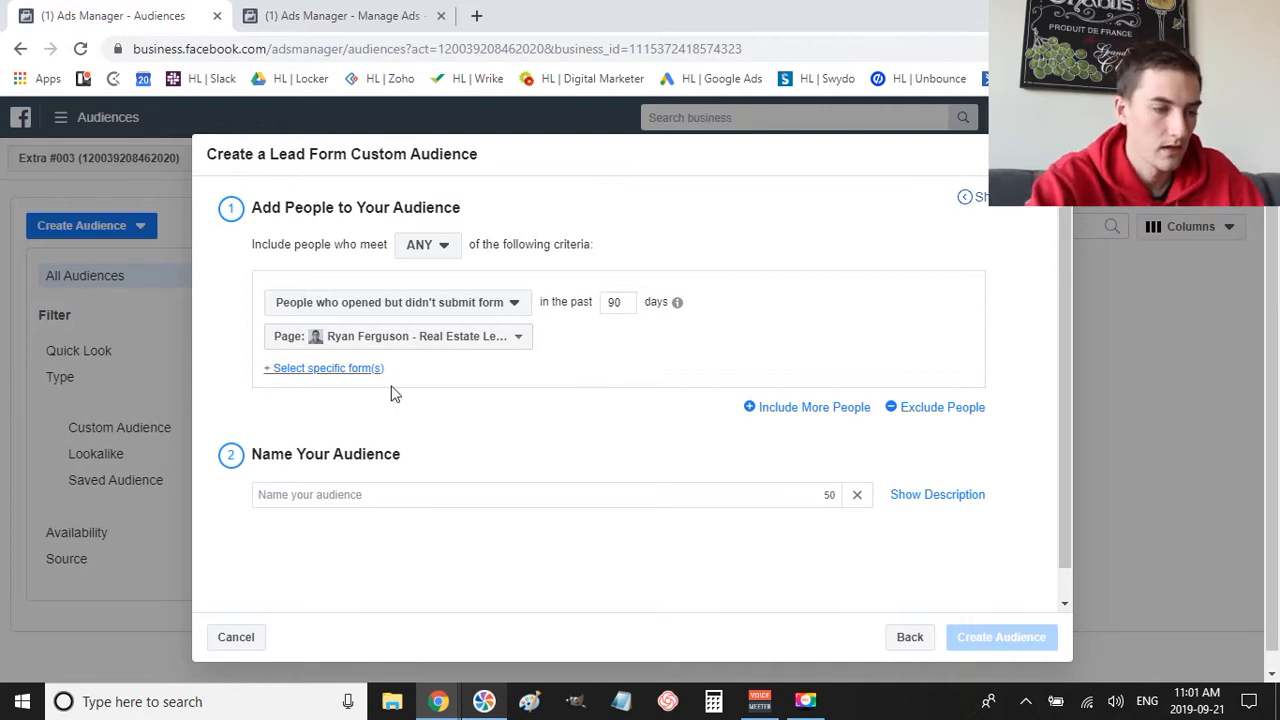
pyautogui.click(326, 370)
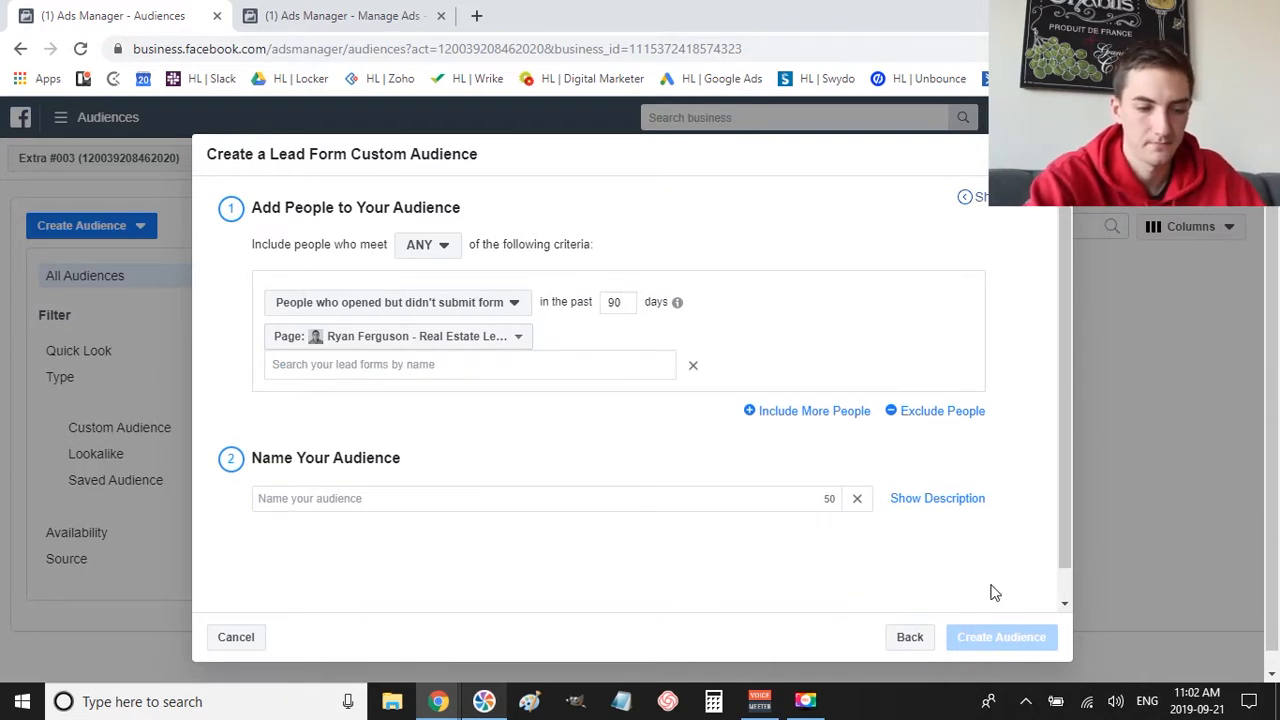
pyautogui.click(910, 637)
# - Start a Facebook Page custom audience and review its engagement criteria, keeping Everyone who engaged with your Page
pyautogui.scroll(-2, 690, 325)
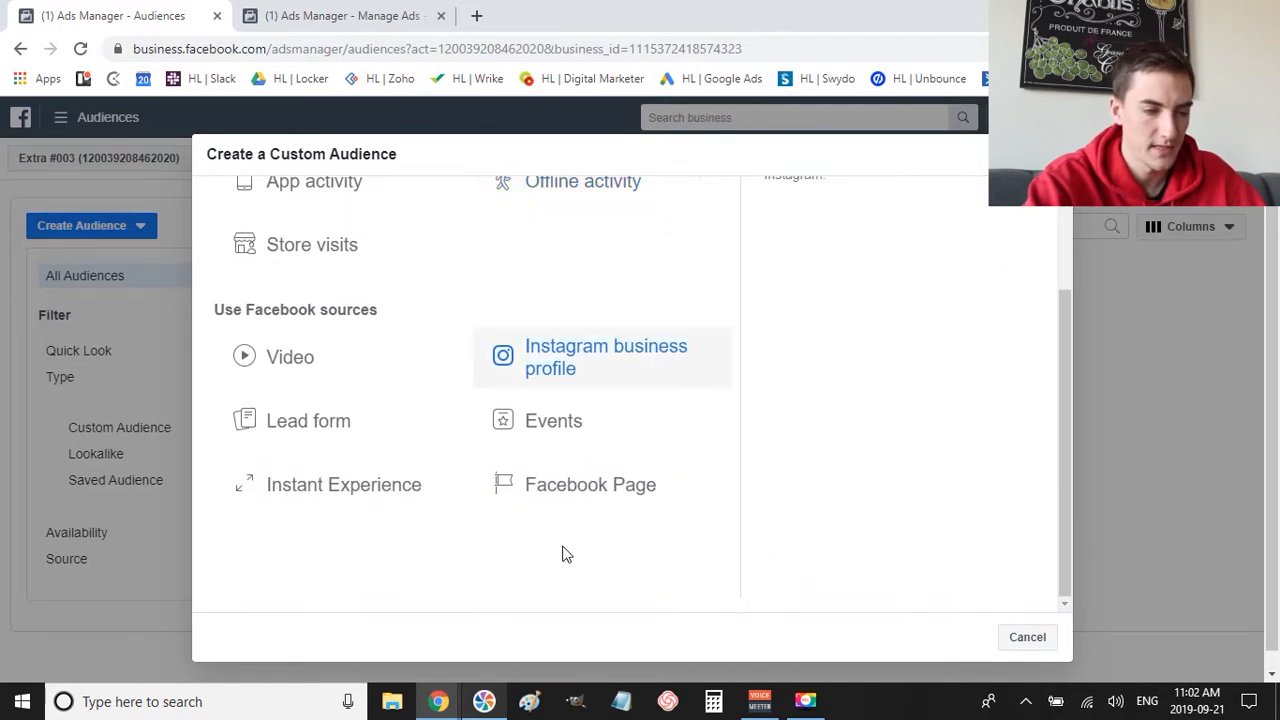
pyautogui.click(563, 503)
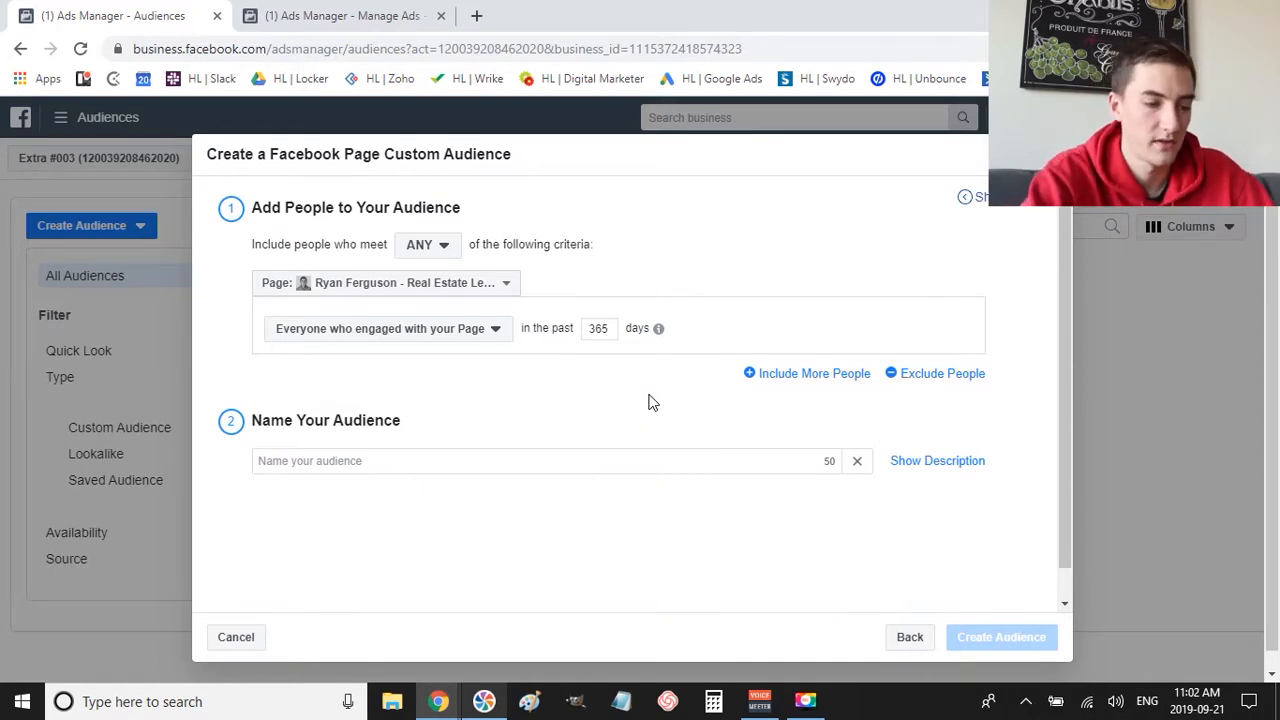
pyautogui.click(497, 333)
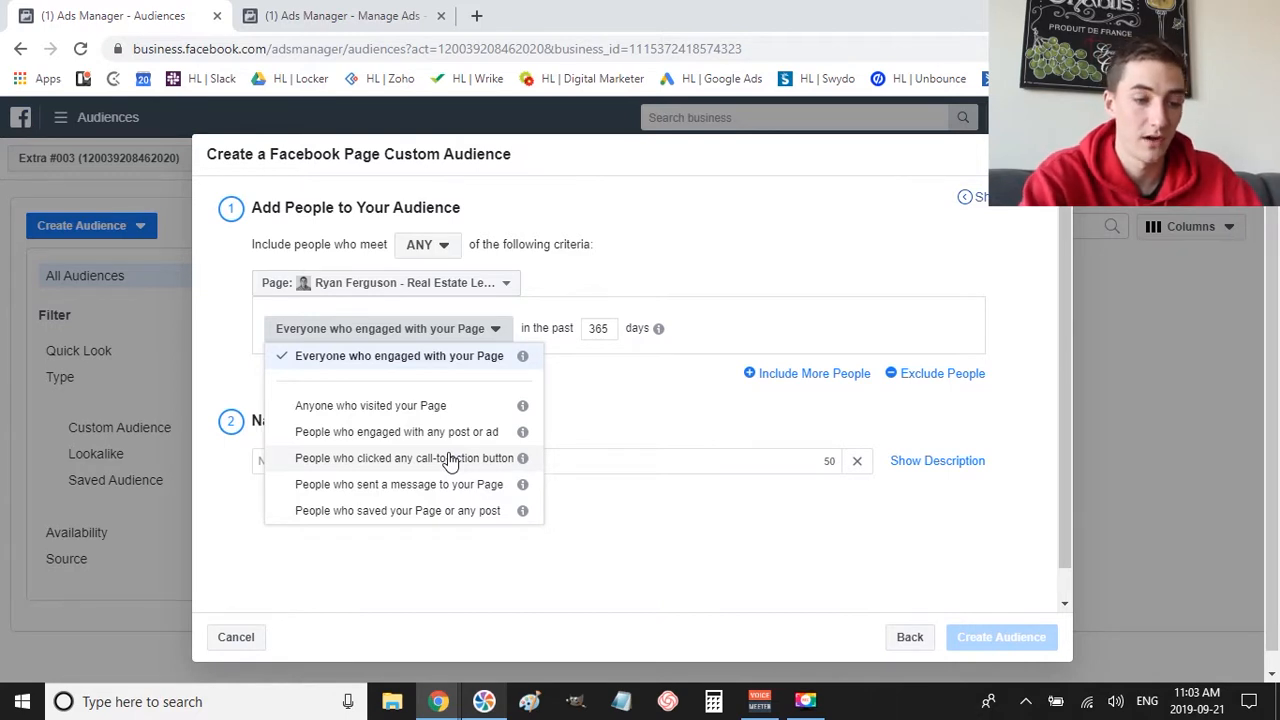
pyautogui.click(673, 446)
# - Name the audience "Page engagers (last 365 days)", create it, and finish the dialog
pyautogui.click(609, 466)
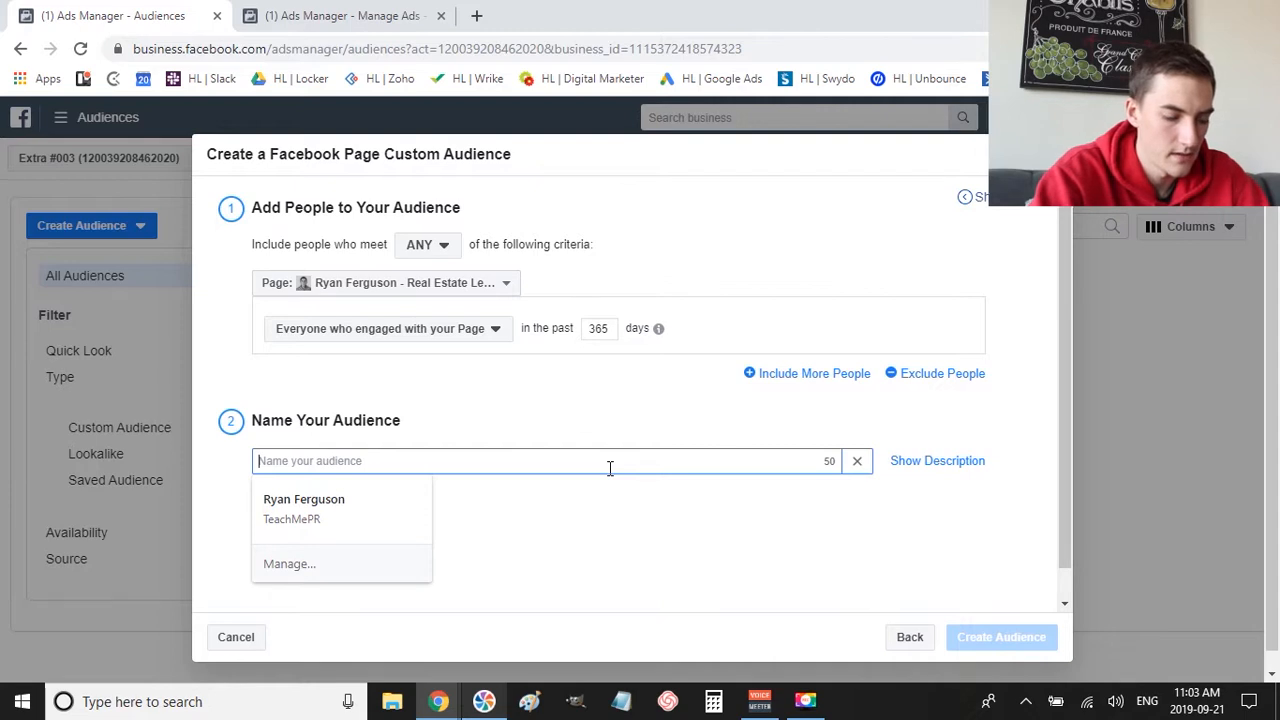
pyautogui.write('Page engagers (last')
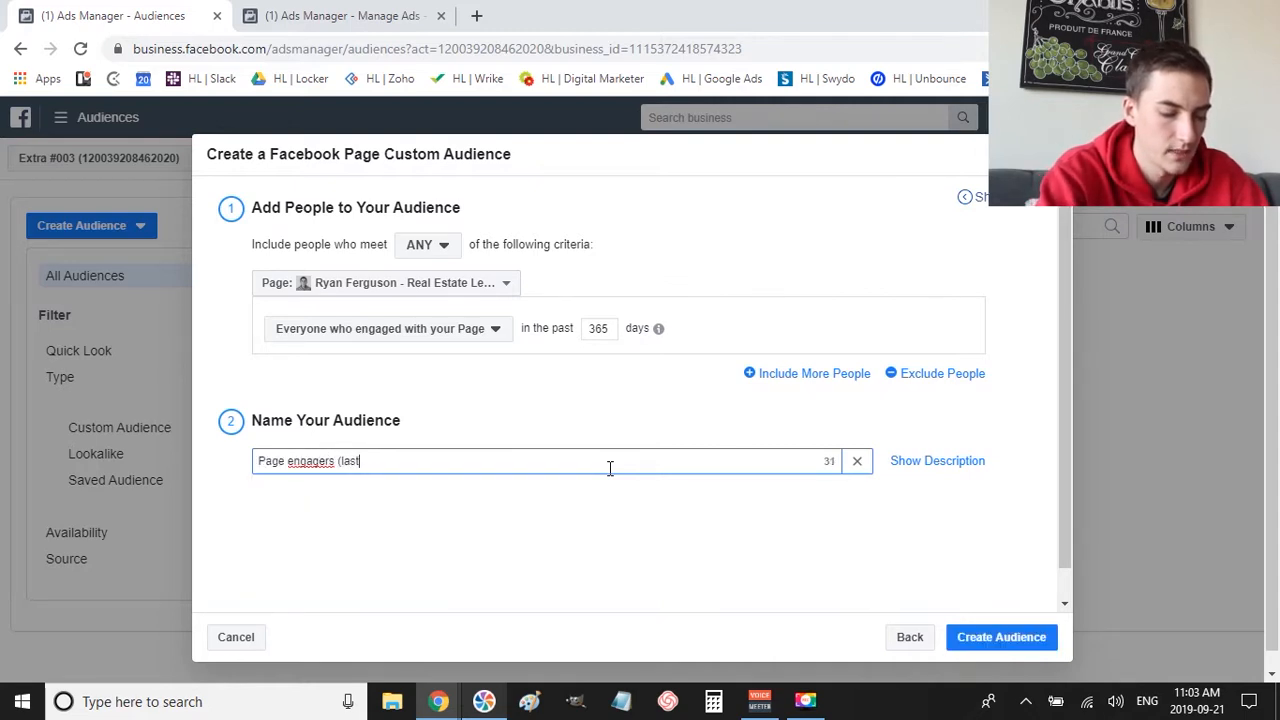
pyautogui.write(' 365 days)')
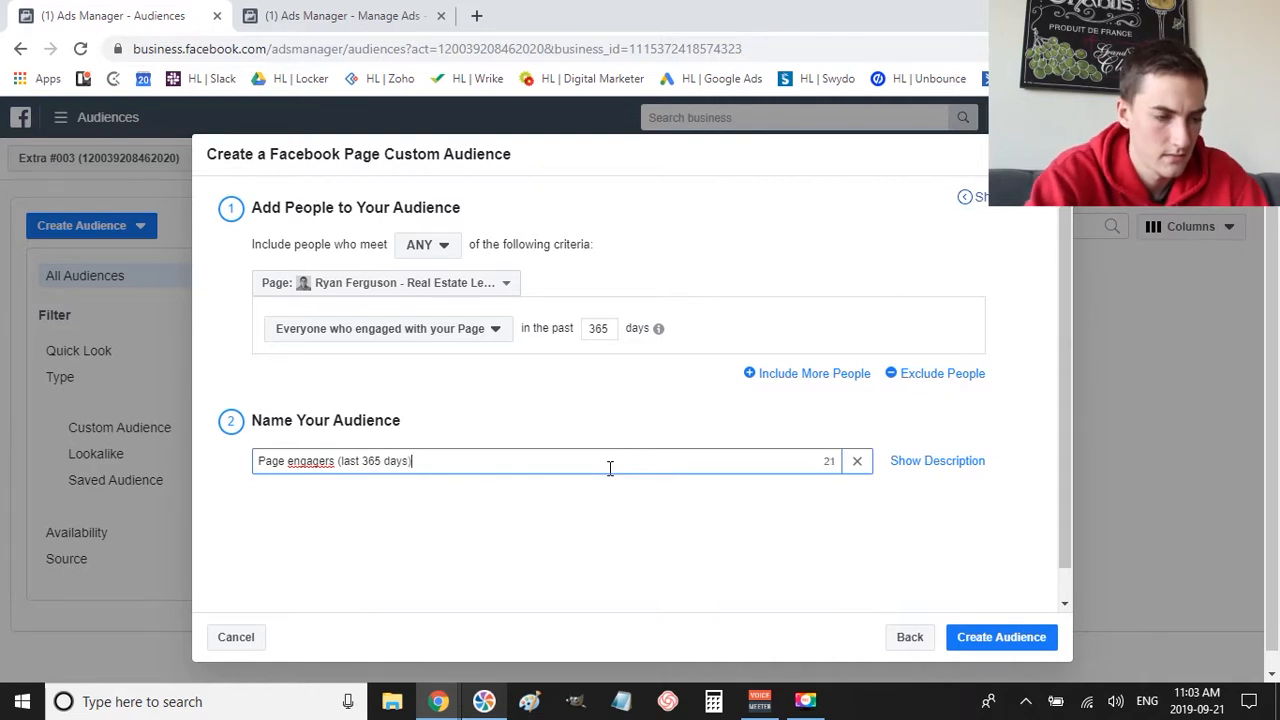
pyautogui.click(1001, 637)
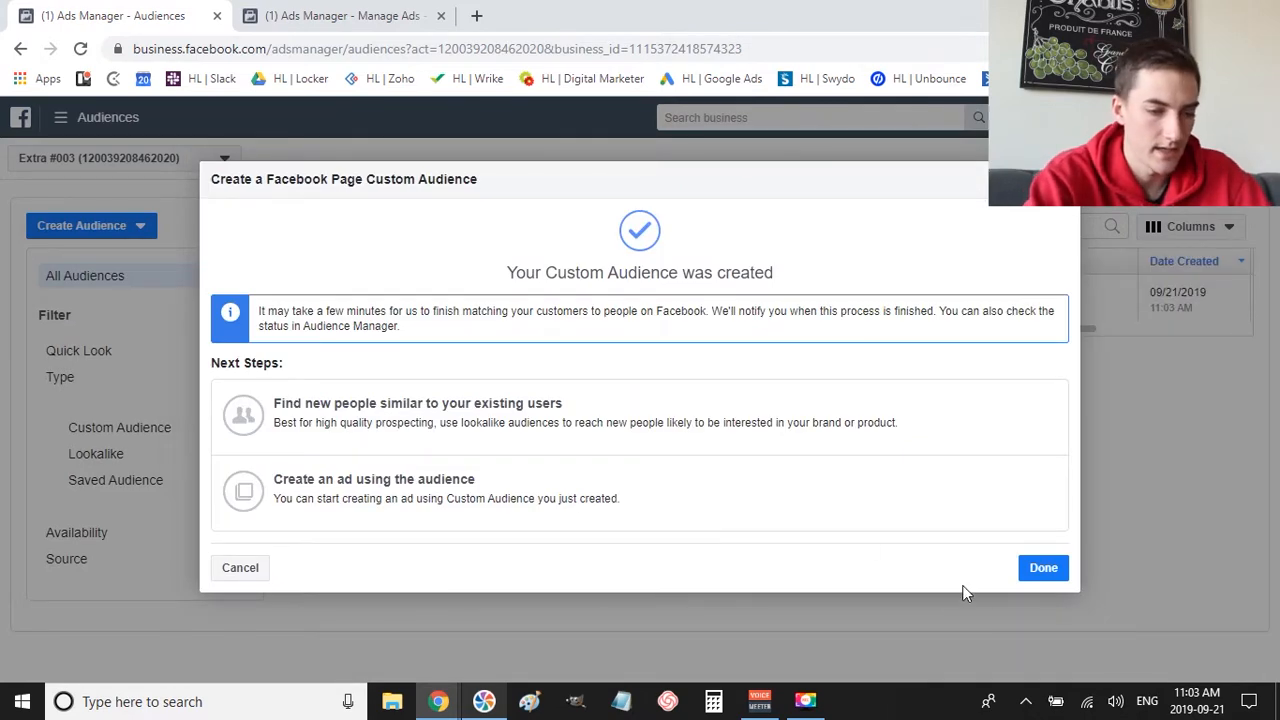
pyautogui.click(1030, 567)
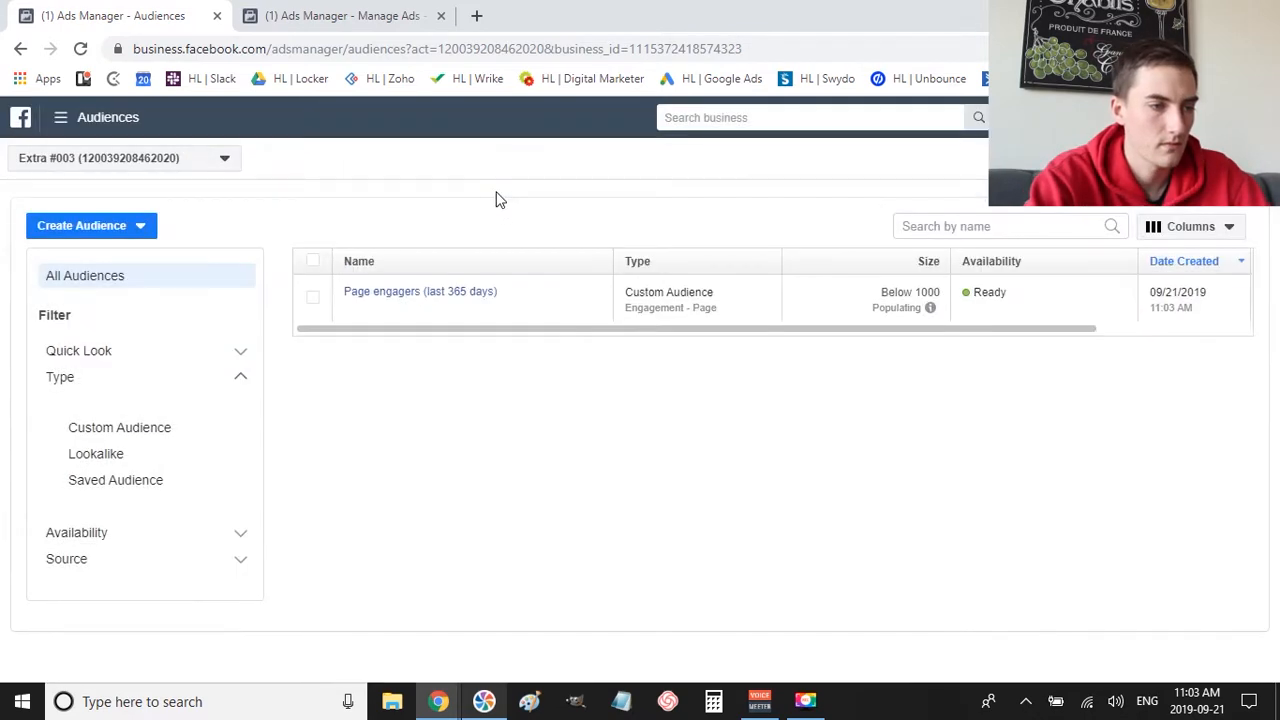
# - Switch to the Ads Manager campaign creation page and view the available marketing objectives
pyautogui.click(326, 20)
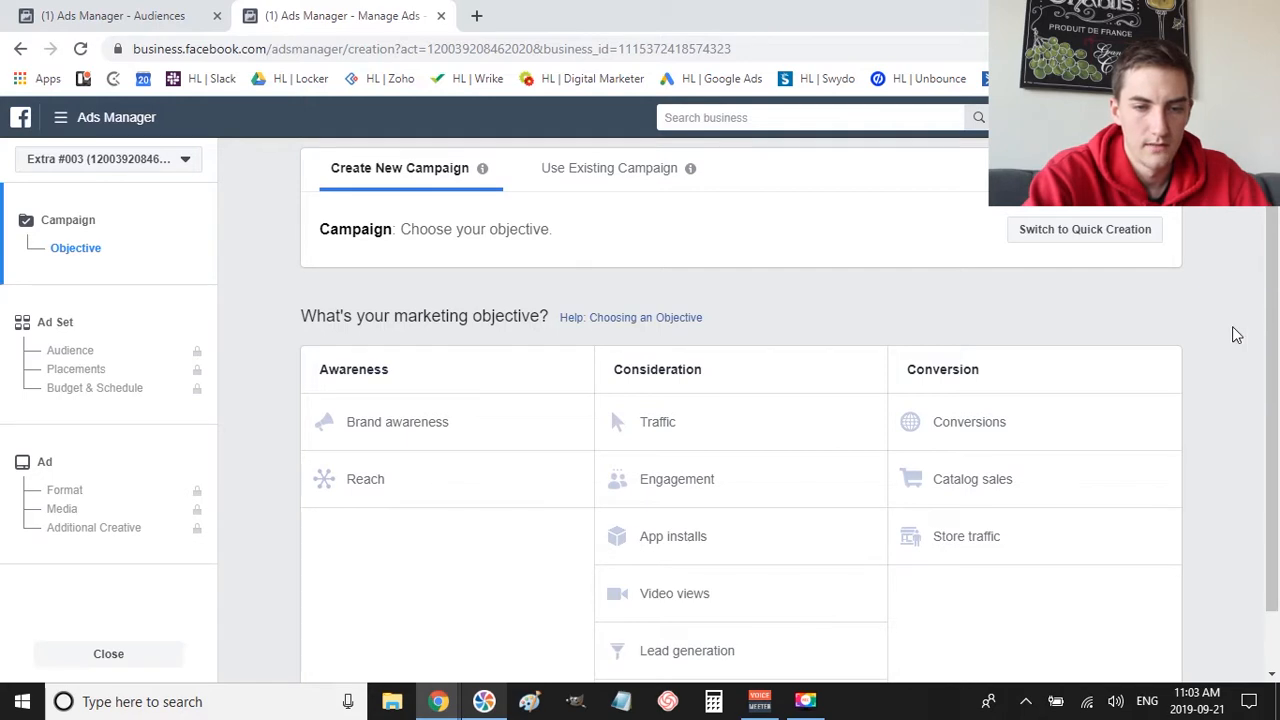
pyautogui.scroll(-1, 1232, 326)
pyautogui.scroll(1, 1232, 326)
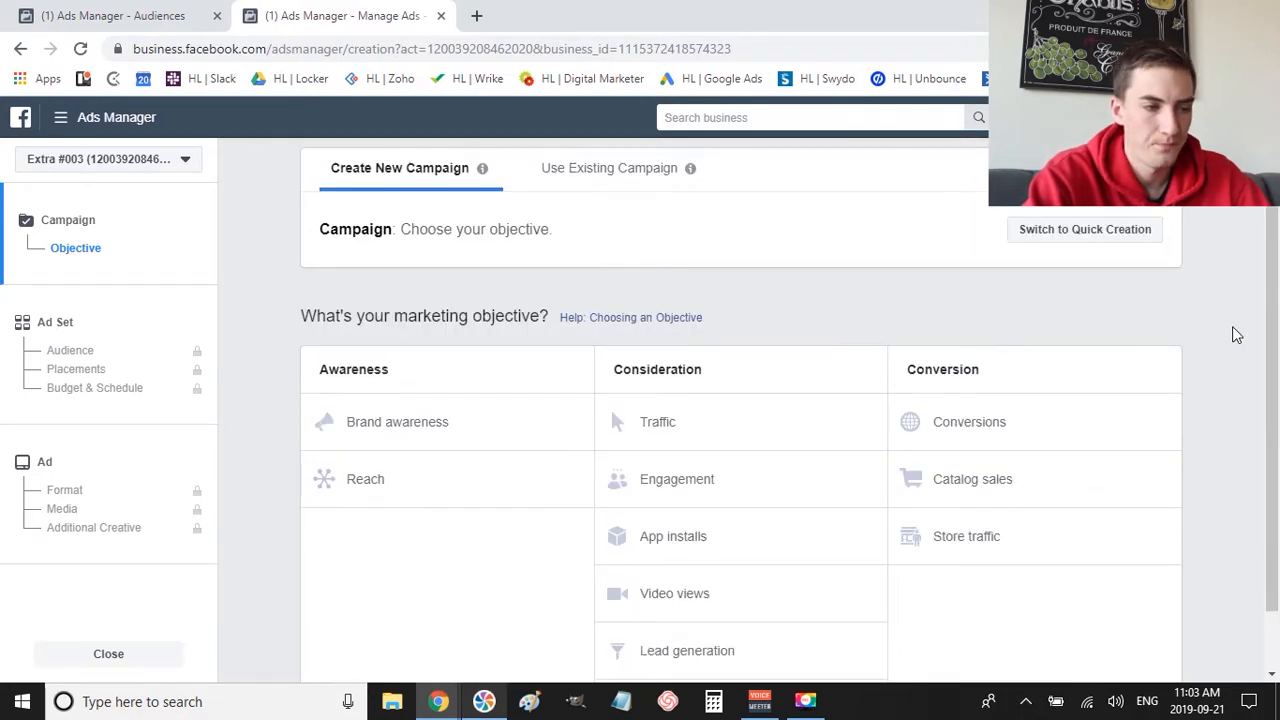
# - Look up where Ads Manager is listed among all business tools, and return to the campaign objectives
pyautogui.click(60, 117)
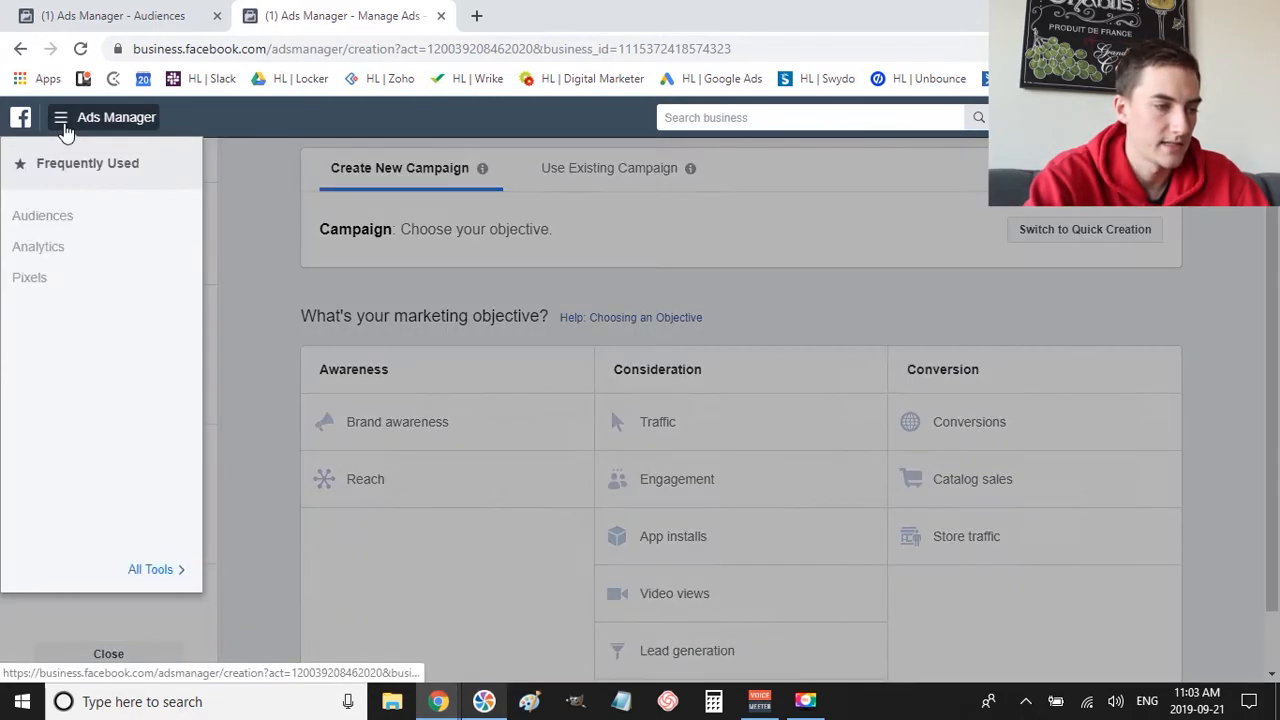
pyautogui.click(165, 569)
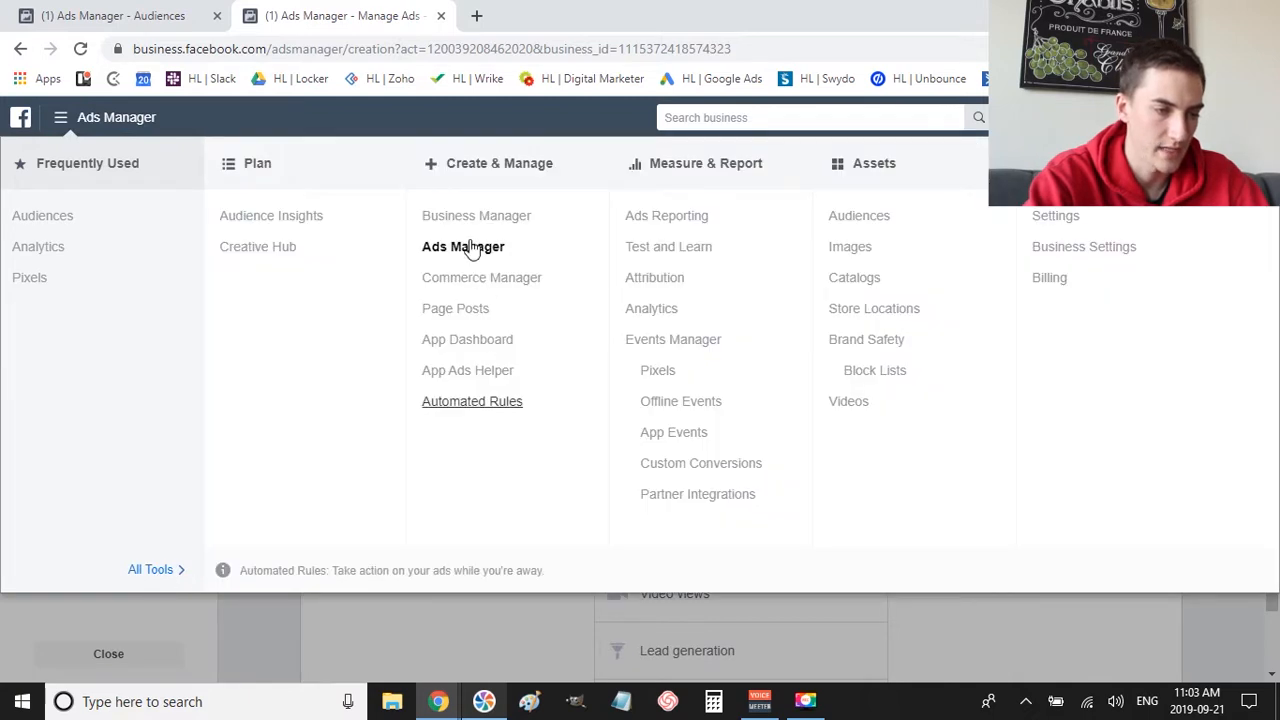
pyautogui.click(1080, 641)
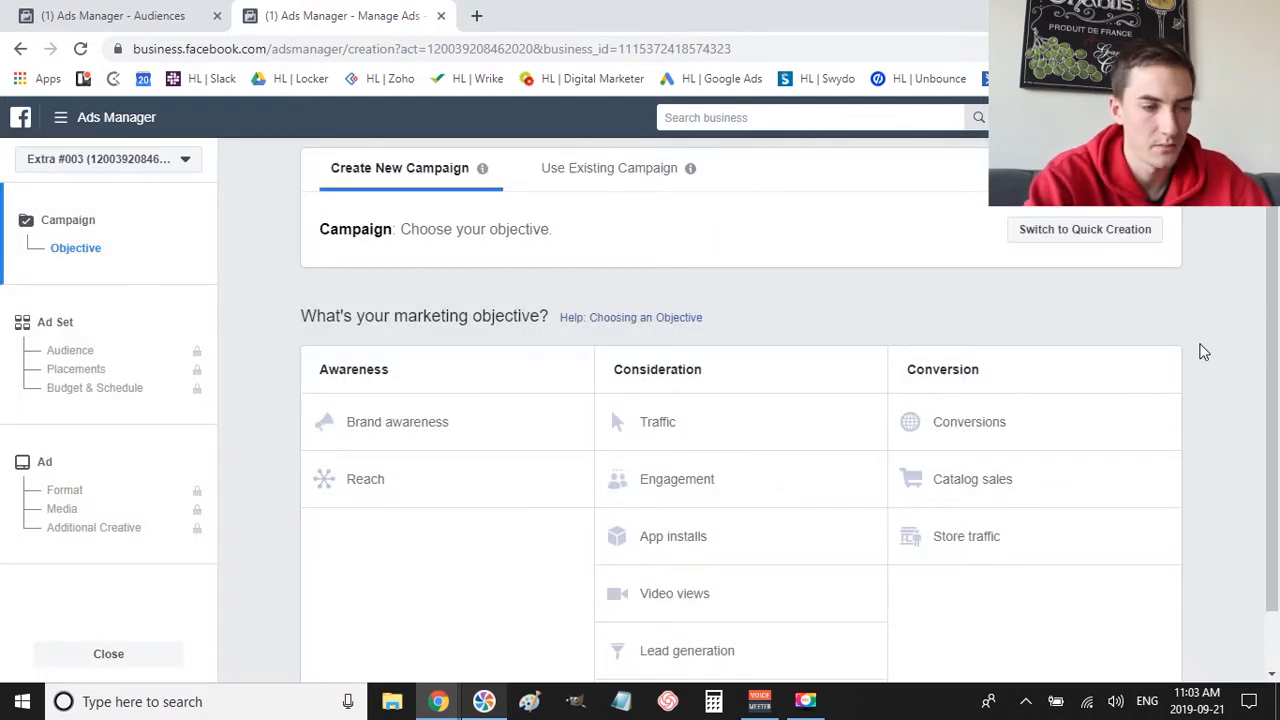
# - Choose Lead generation as the campaign objective and continue to the ad set settings
pyautogui.scroll(-1, 1204, 352)
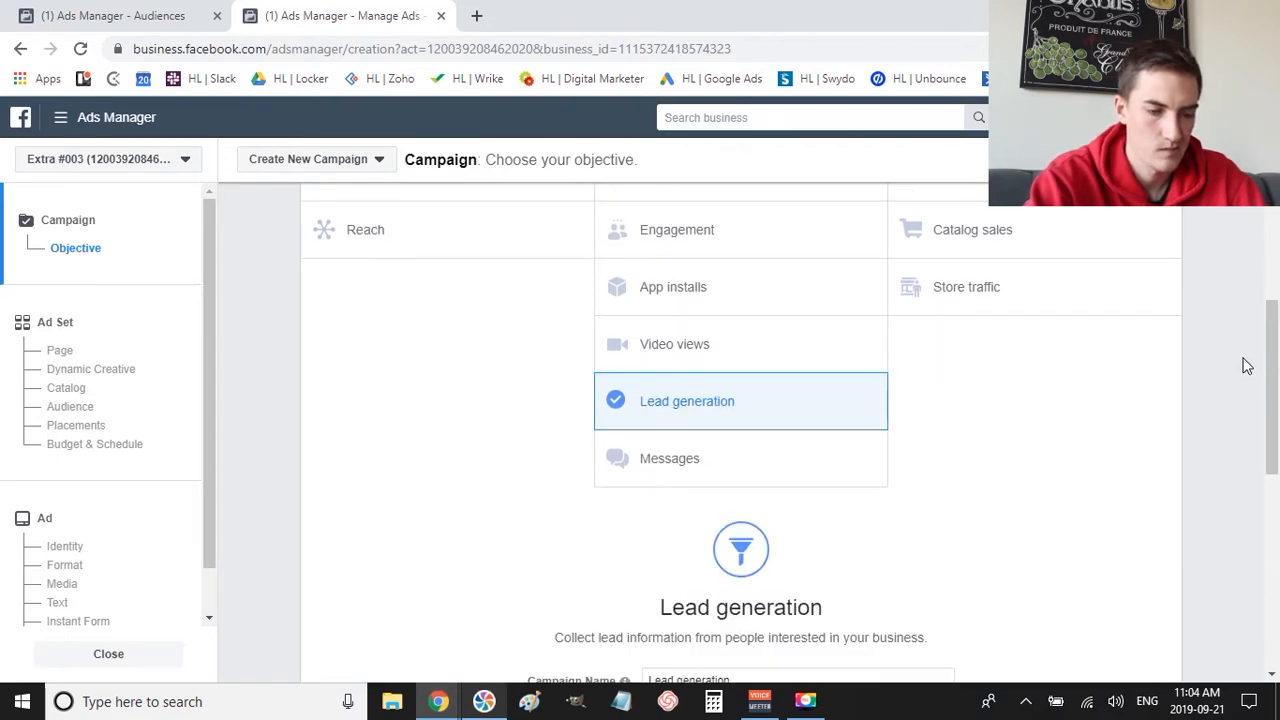
pyautogui.scroll(-5, 1246, 366)
pyautogui.scroll(1, 1246, 366)
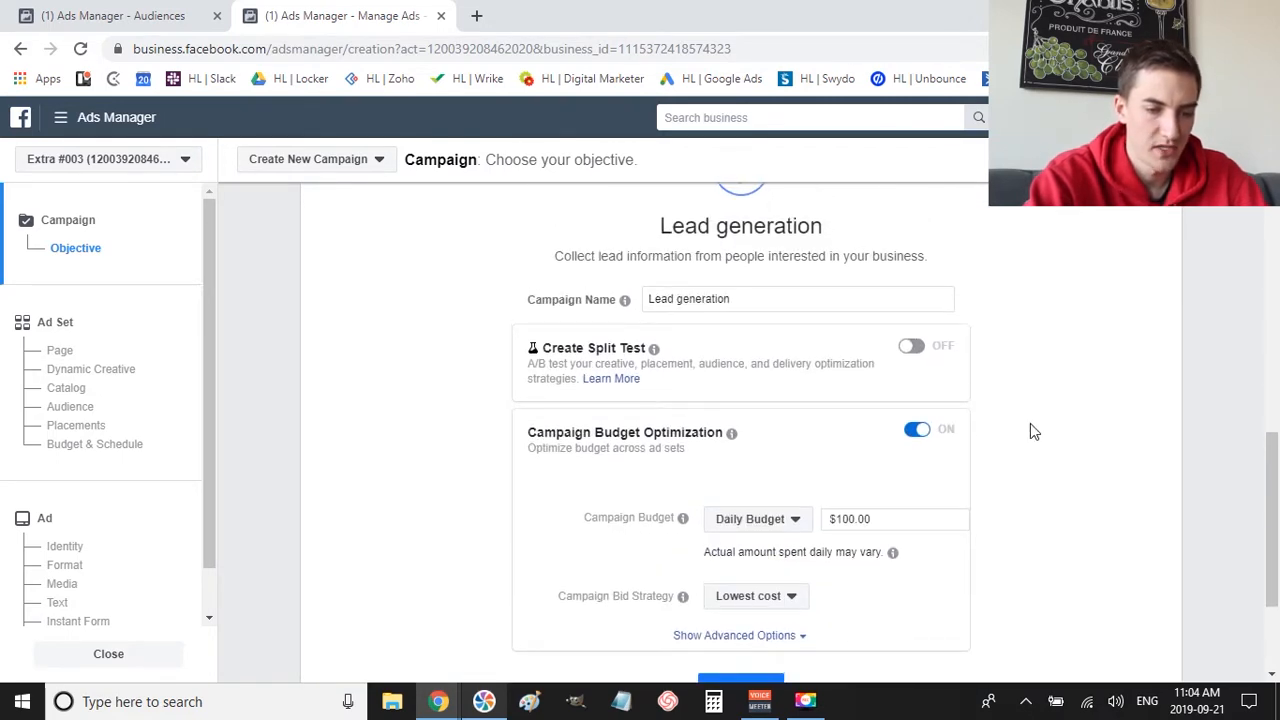
pyautogui.scroll(-2, 1134, 406)
pyautogui.click(743, 535)
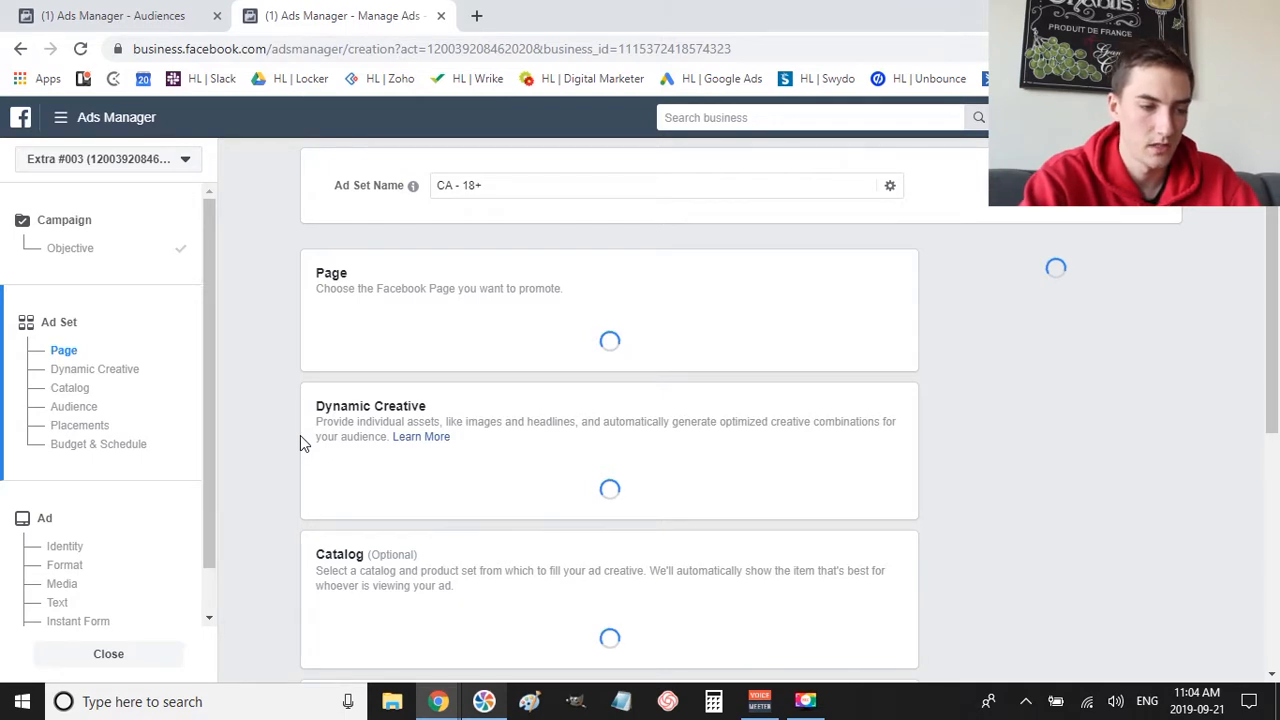
# - Check the saved and lookalike audience choices, and add the custom audience "Page engagers (last 365 days)" to the ad set
pyautogui.scroll(-3, 236, 507)
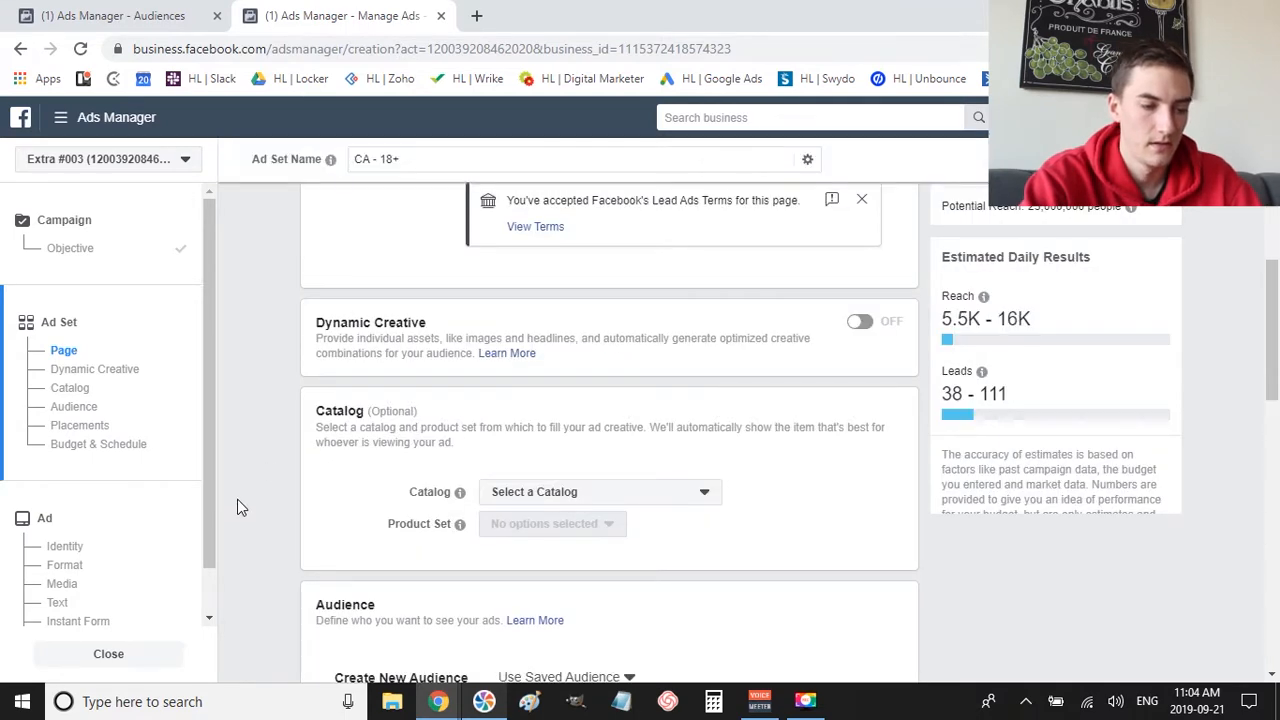
pyautogui.scroll(-3, 237, 499)
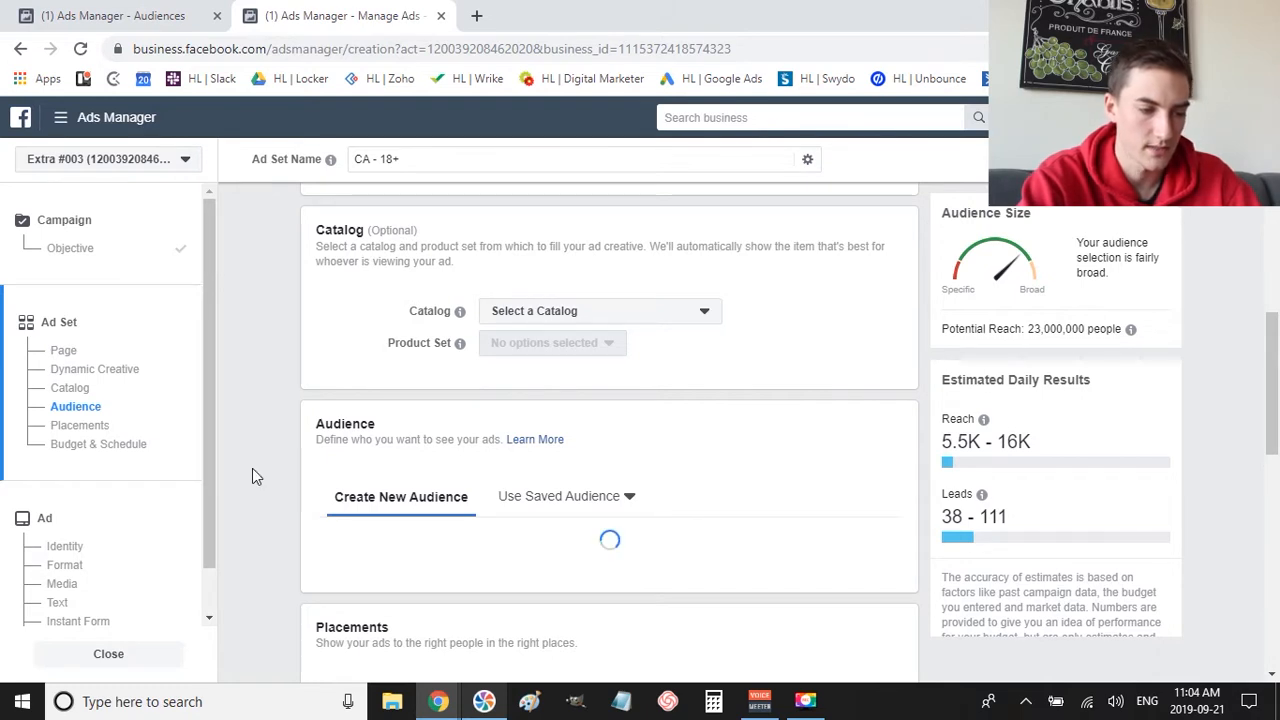
pyautogui.scroll(-3, 264, 438)
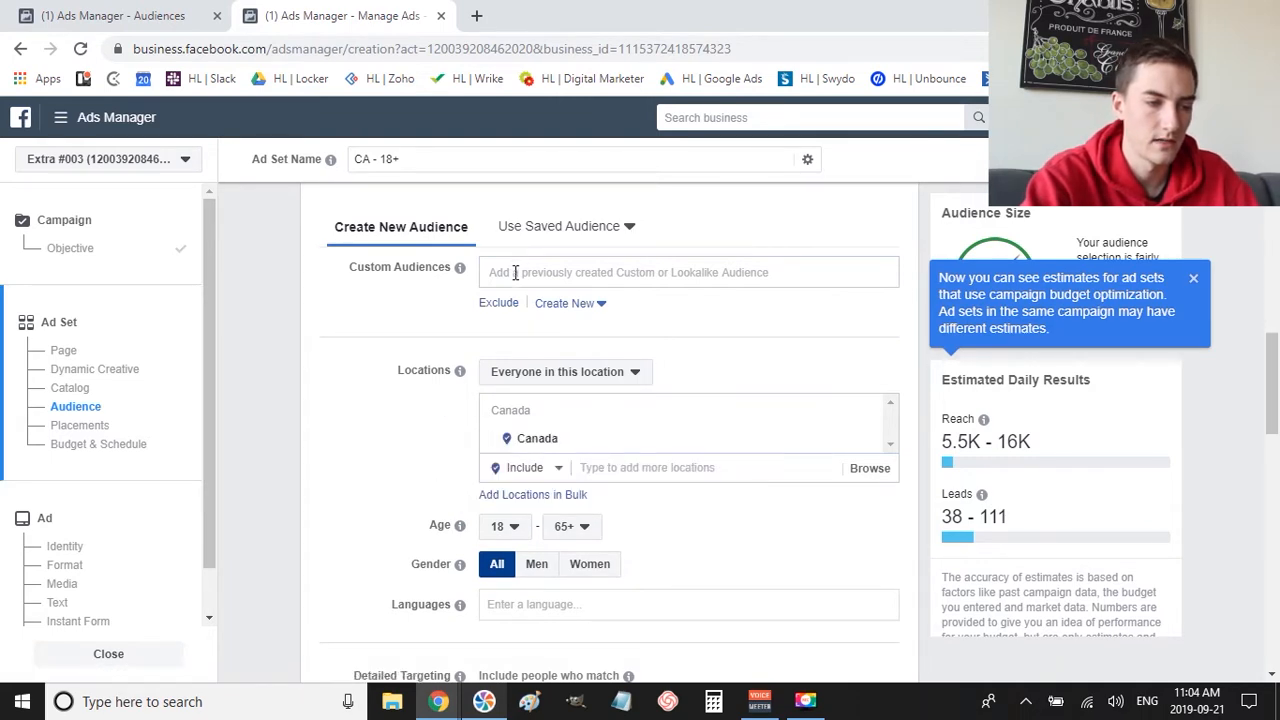
pyautogui.click(629, 228)
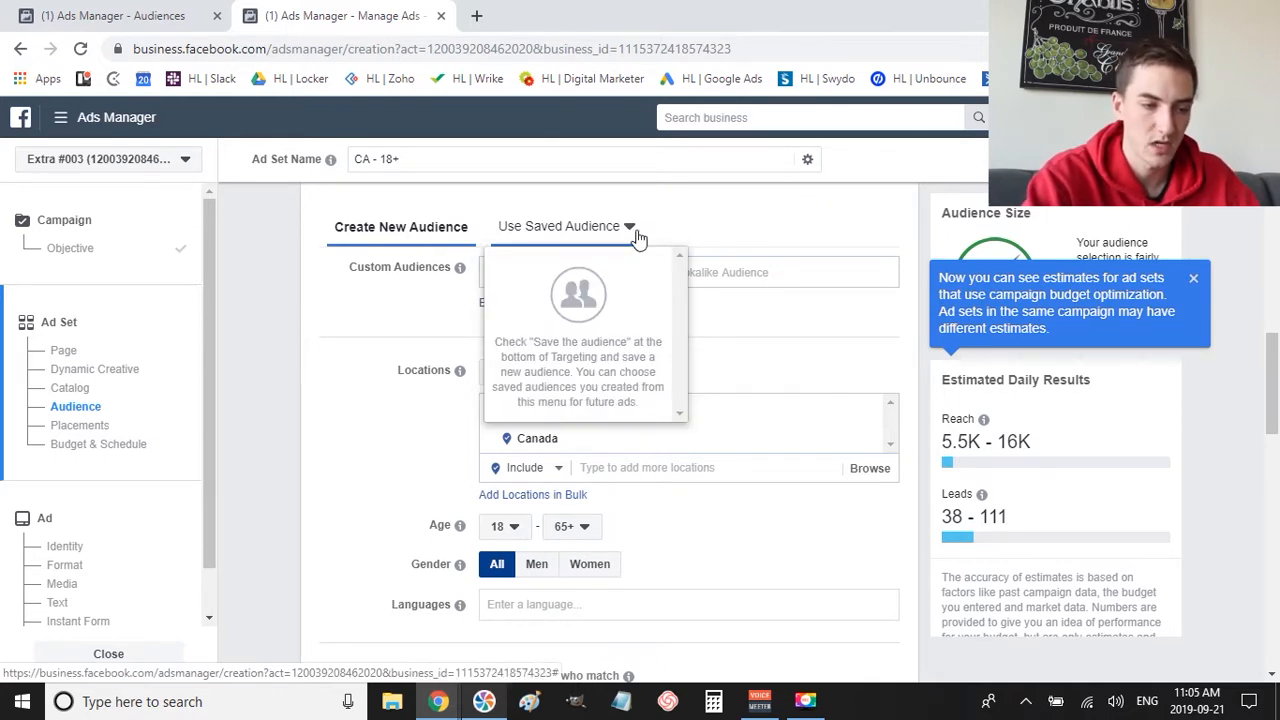
pyautogui.click(488, 272)
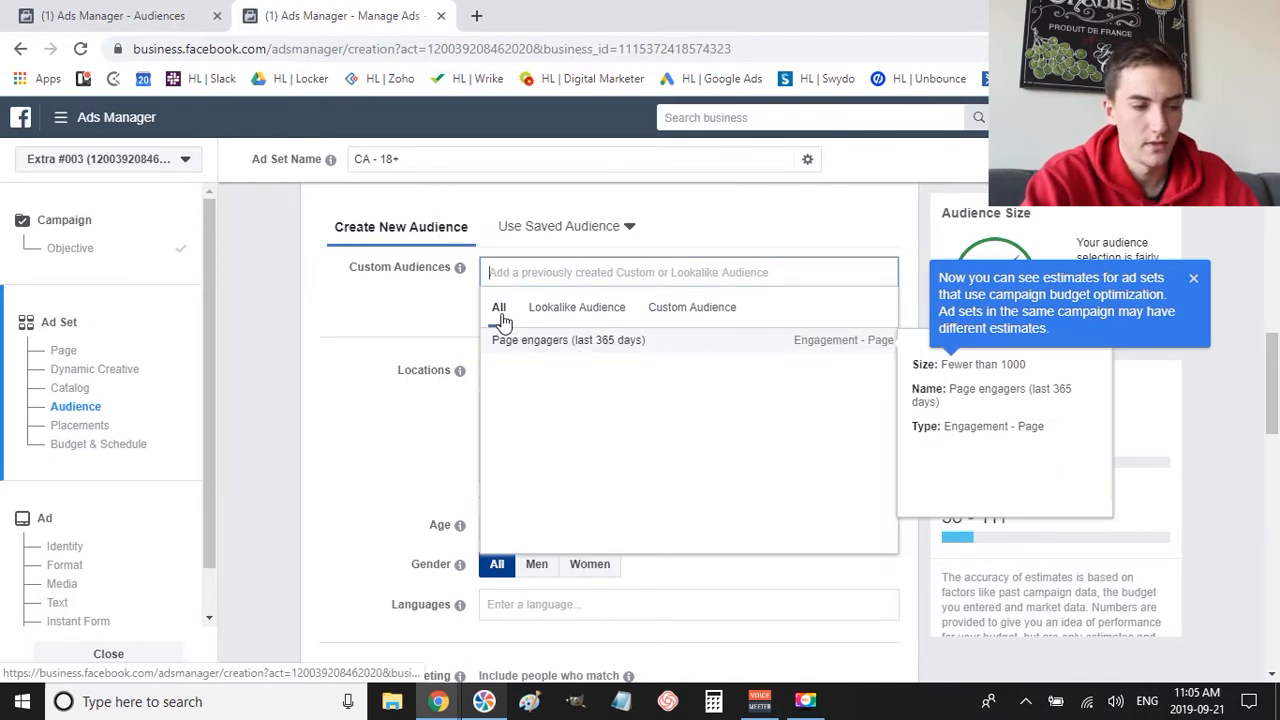
pyautogui.click(580, 316)
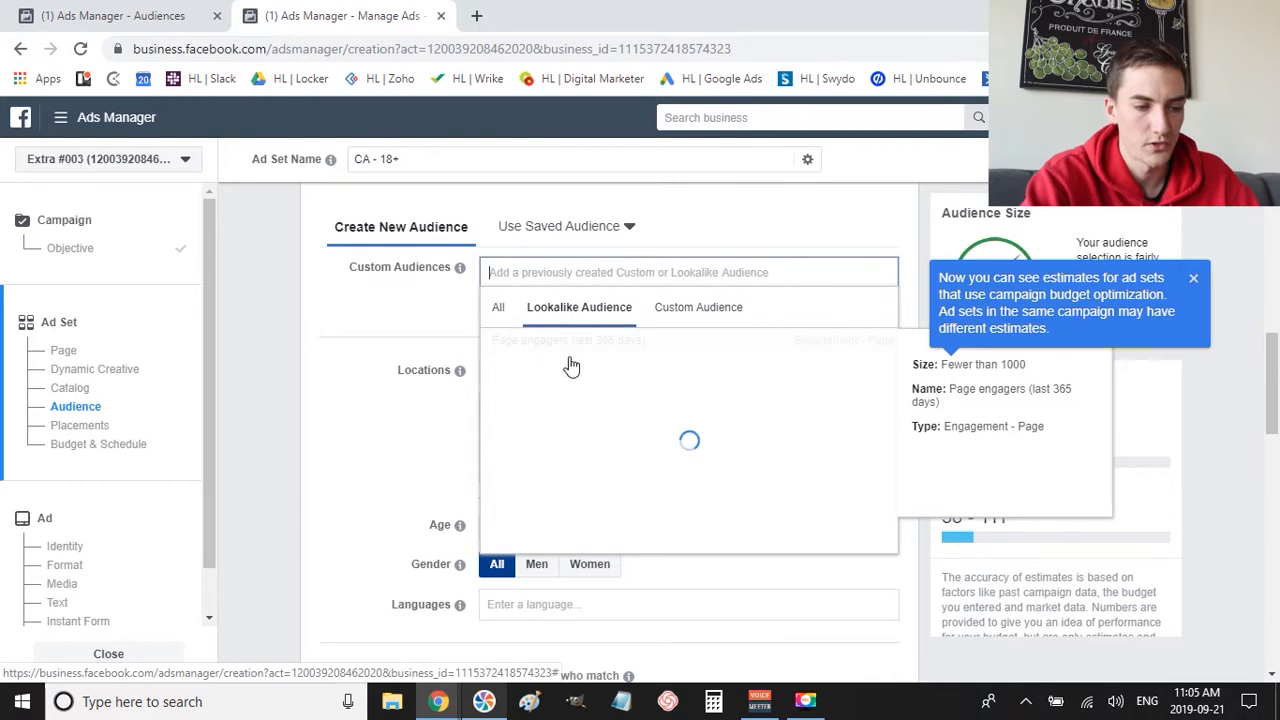
pyautogui.click(690, 326)
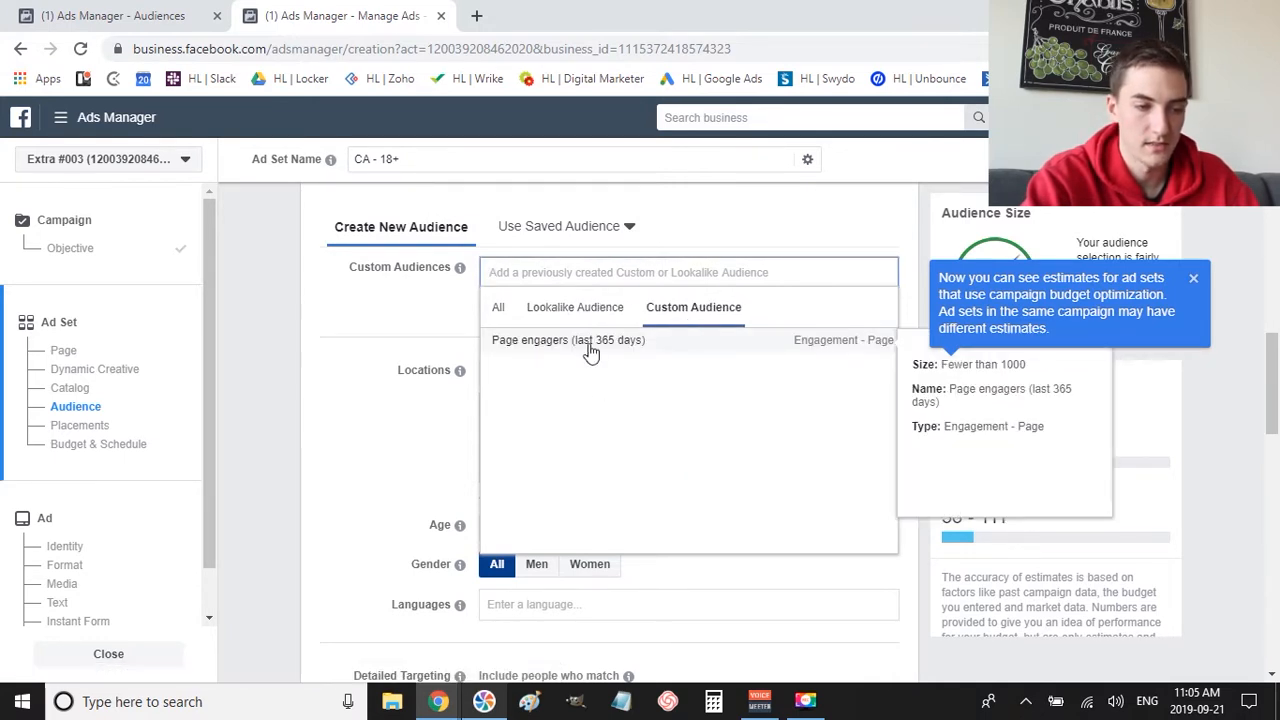
pyautogui.click(589, 350)
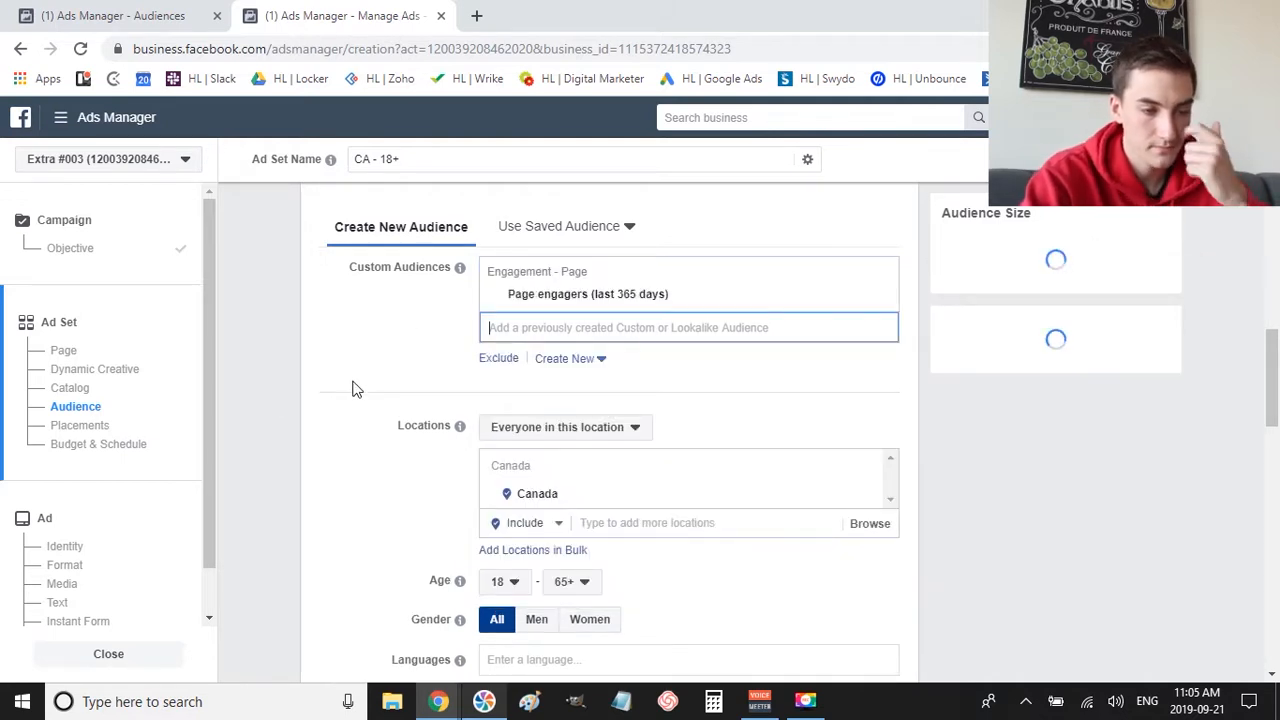
# - Remove Canada from the ad set's targeted locations
pyautogui.scroll(-1, 357, 389)
pyautogui.click(352, 389)
pyautogui.scroll(-1, 352, 389)
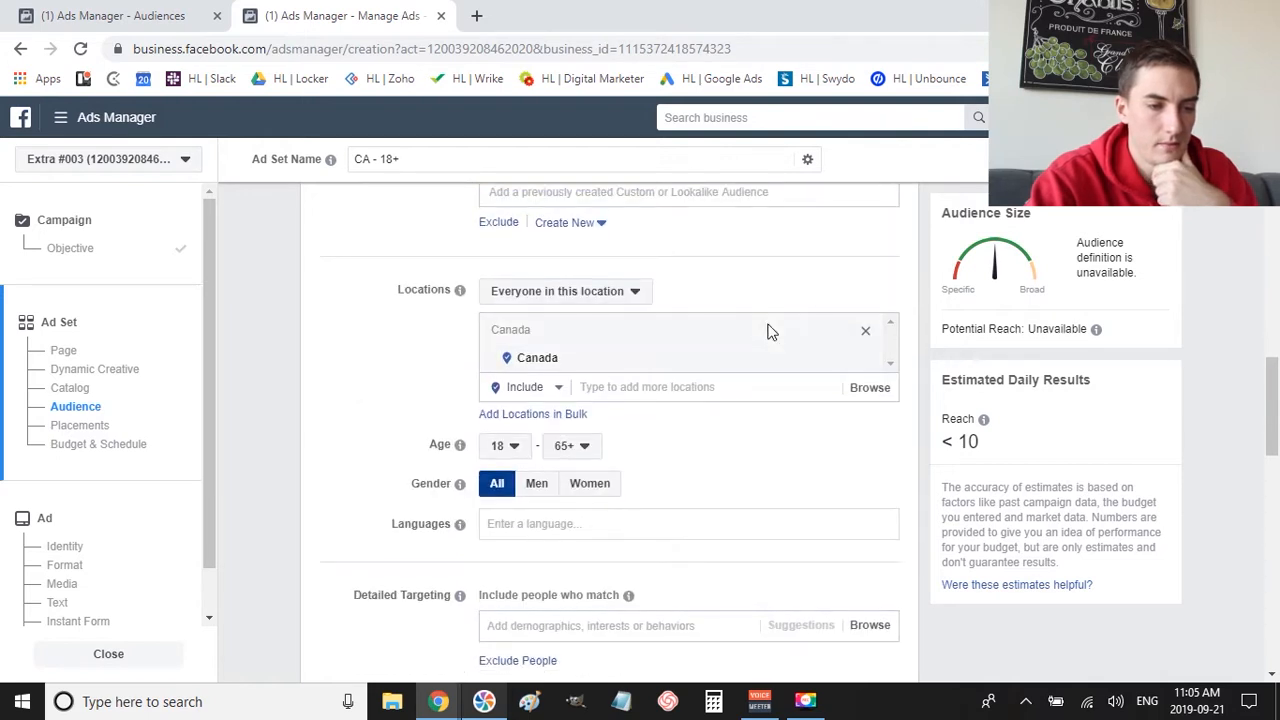
pyautogui.scroll(2, 611, 329)
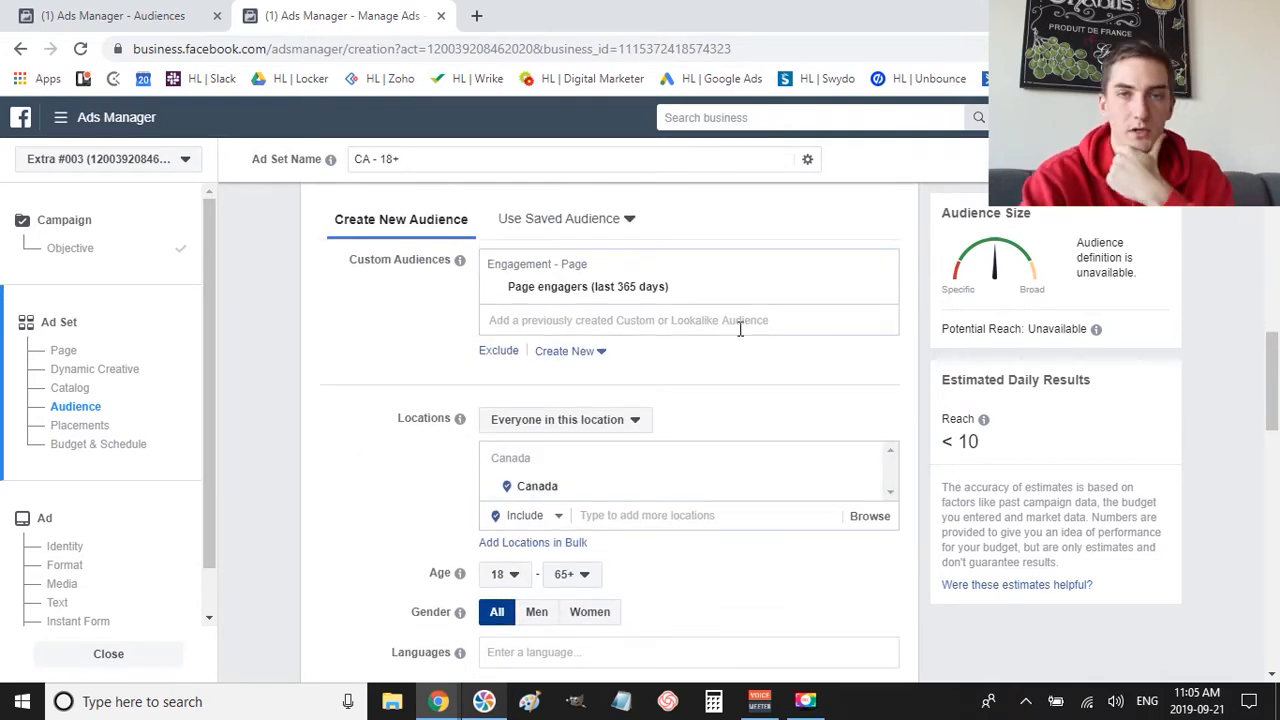
pyautogui.scroll(-1, 768, 366)
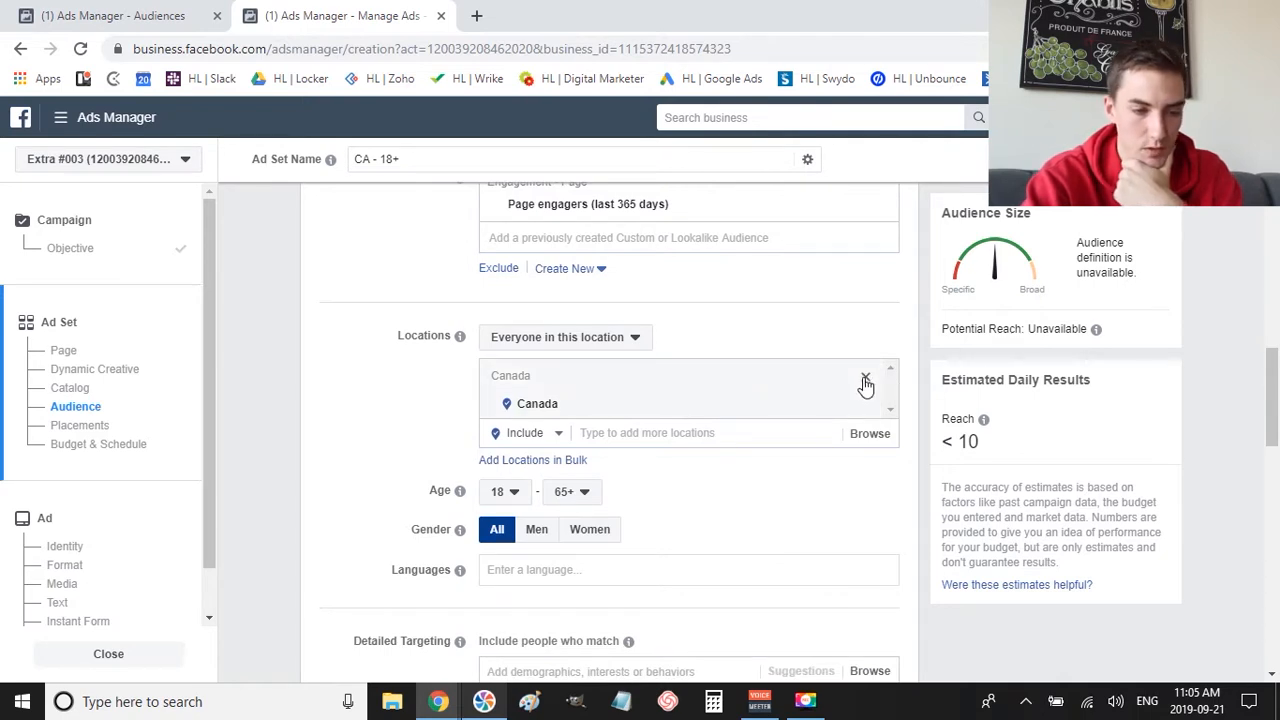
pyautogui.click(866, 382)
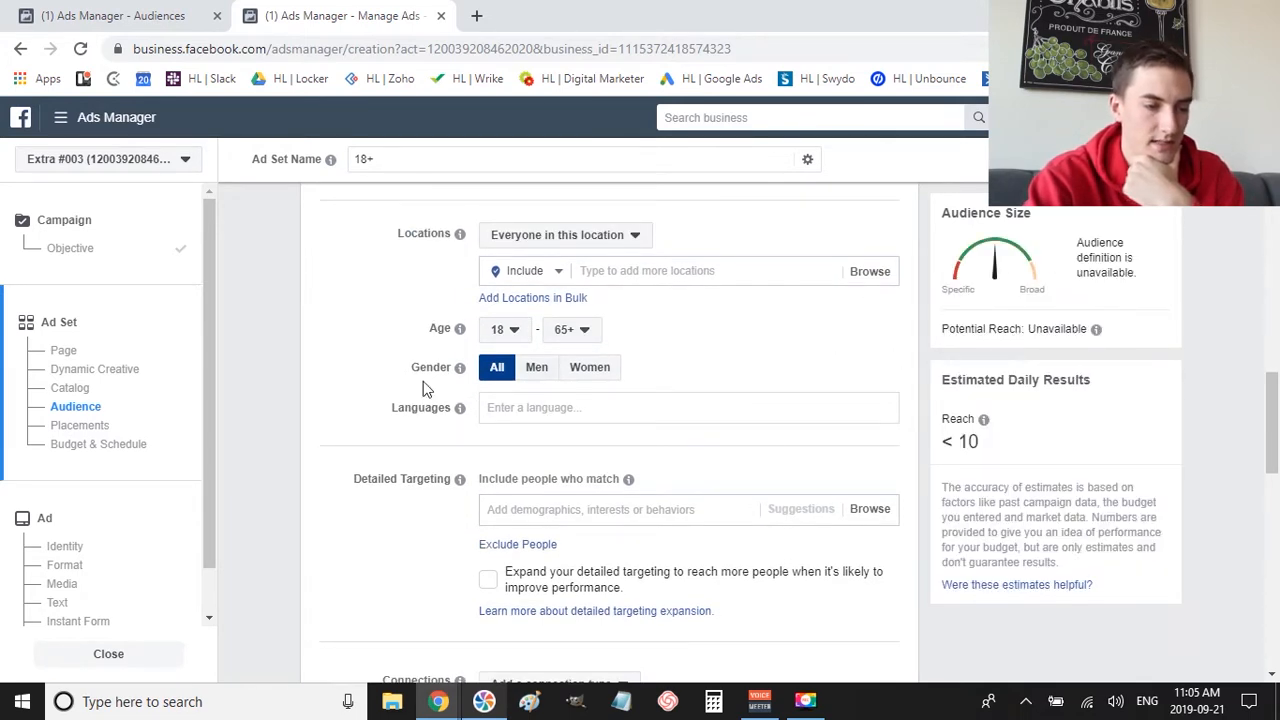
# - Review the ad set's audience settings from custom audiences through age, gender, languages, detailed targeting and connections
pyautogui.scroll(-2, 406, 470)
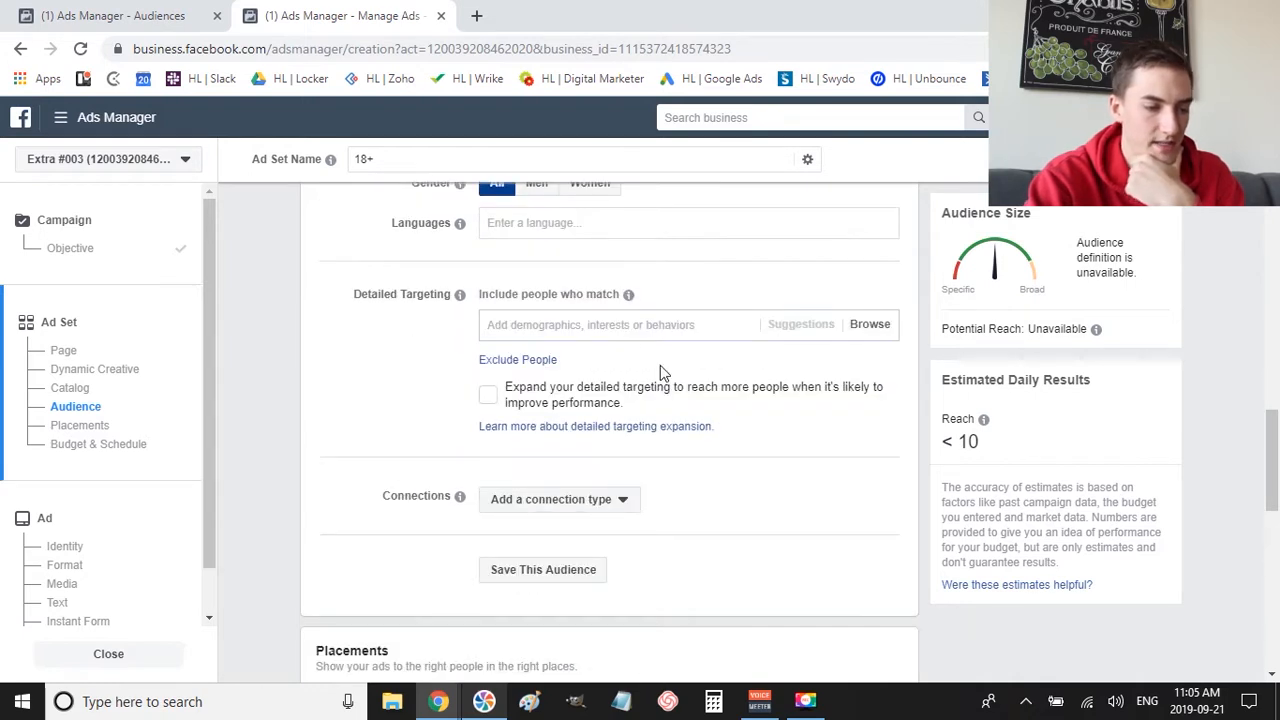
pyautogui.scroll(6, 376, 358)
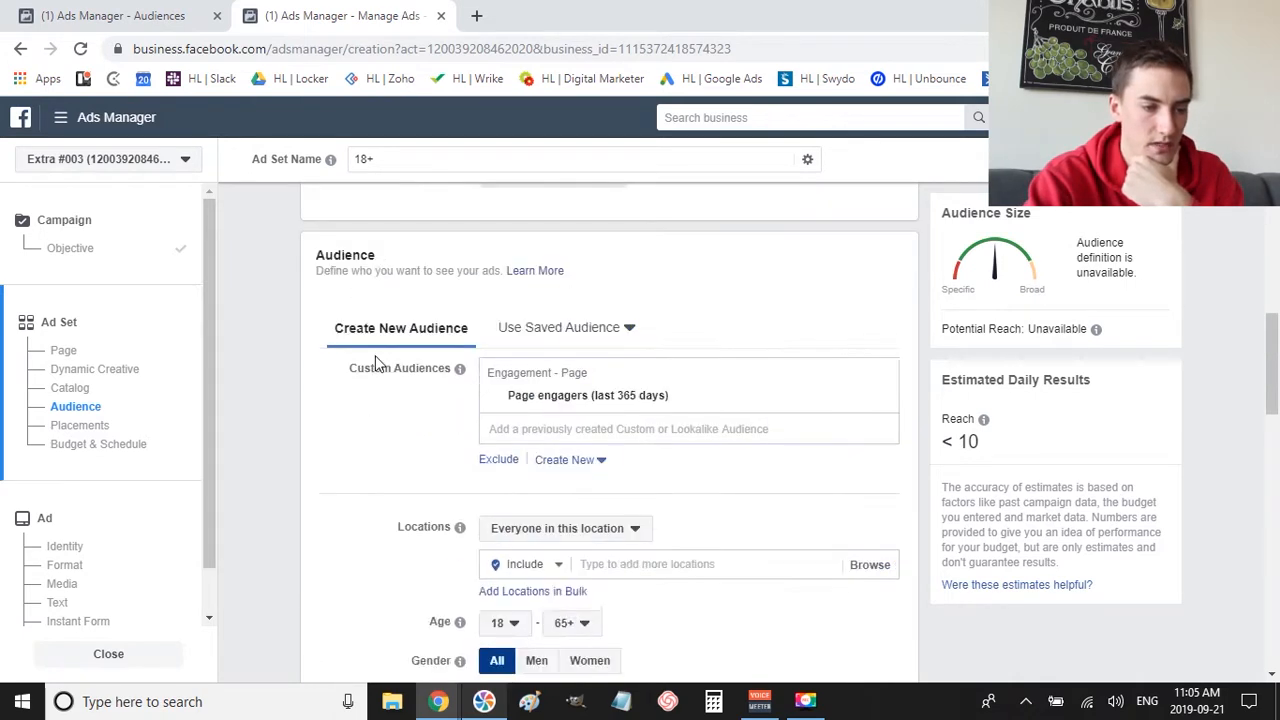
pyautogui.scroll(-1, 376, 362)
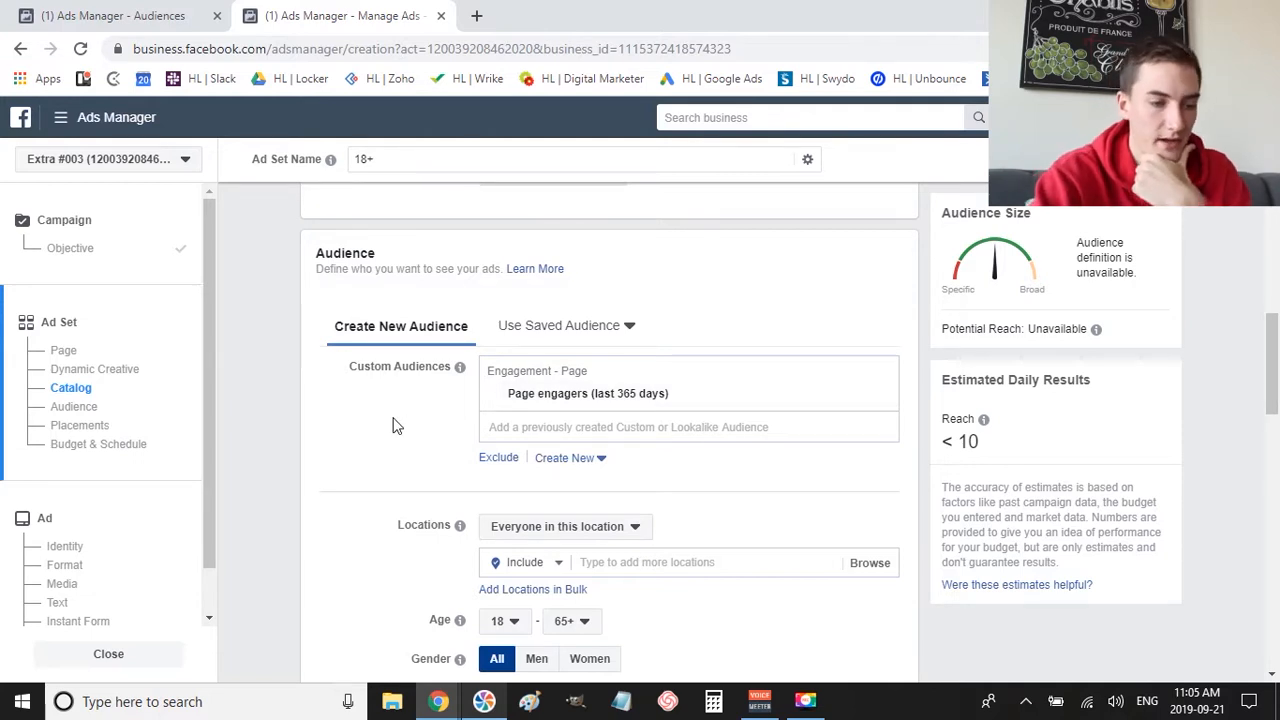
pyautogui.scroll(-3, 491, 491)
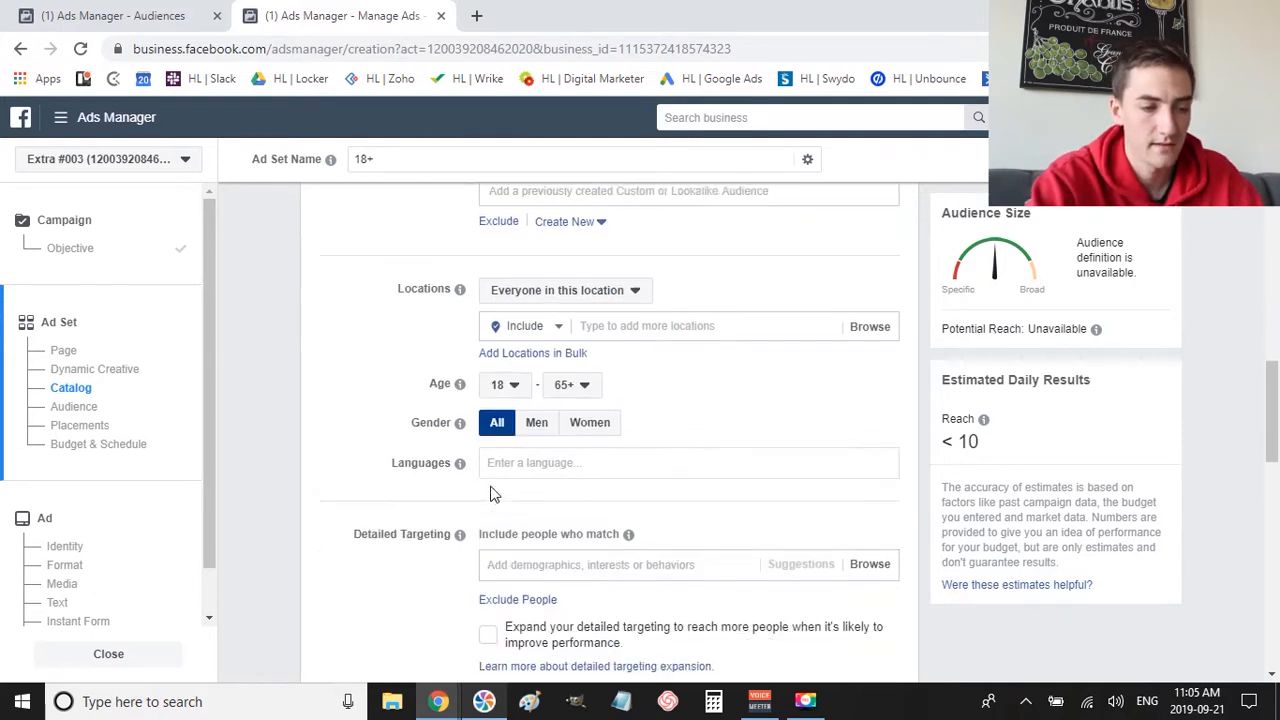
pyautogui.scroll(2, 836, 469)
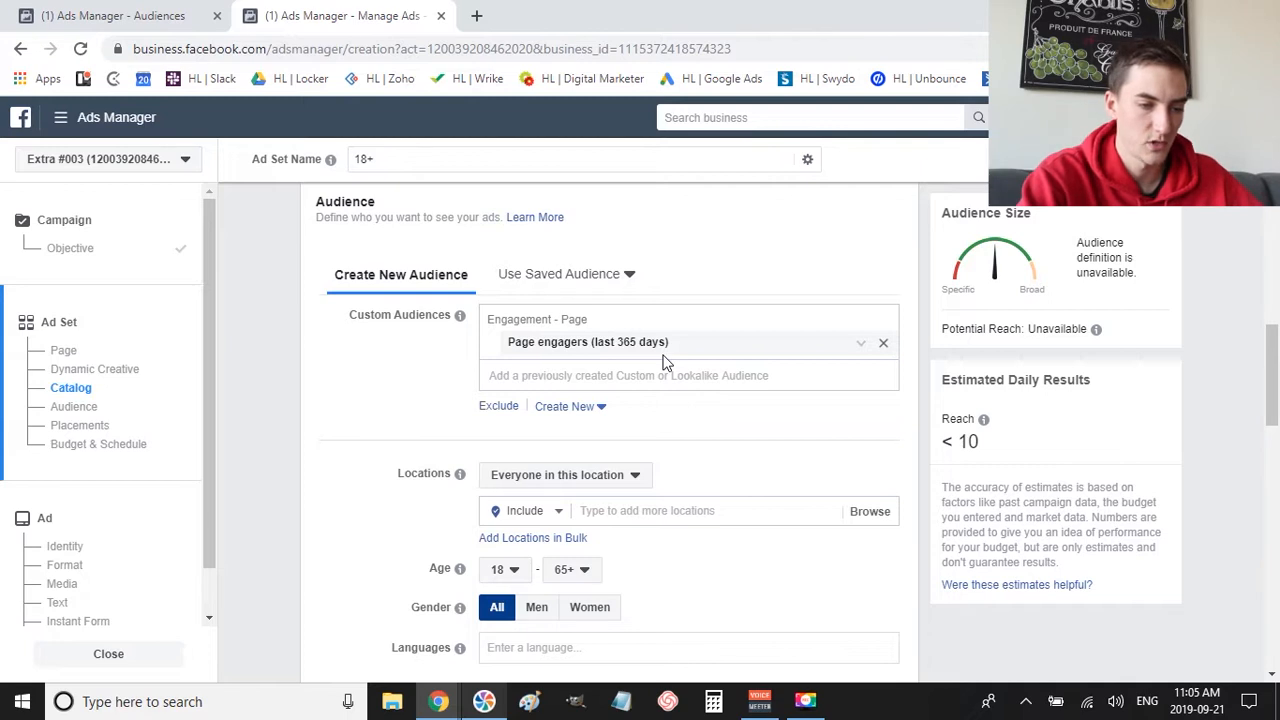
pyautogui.scroll(-3, 662, 363)
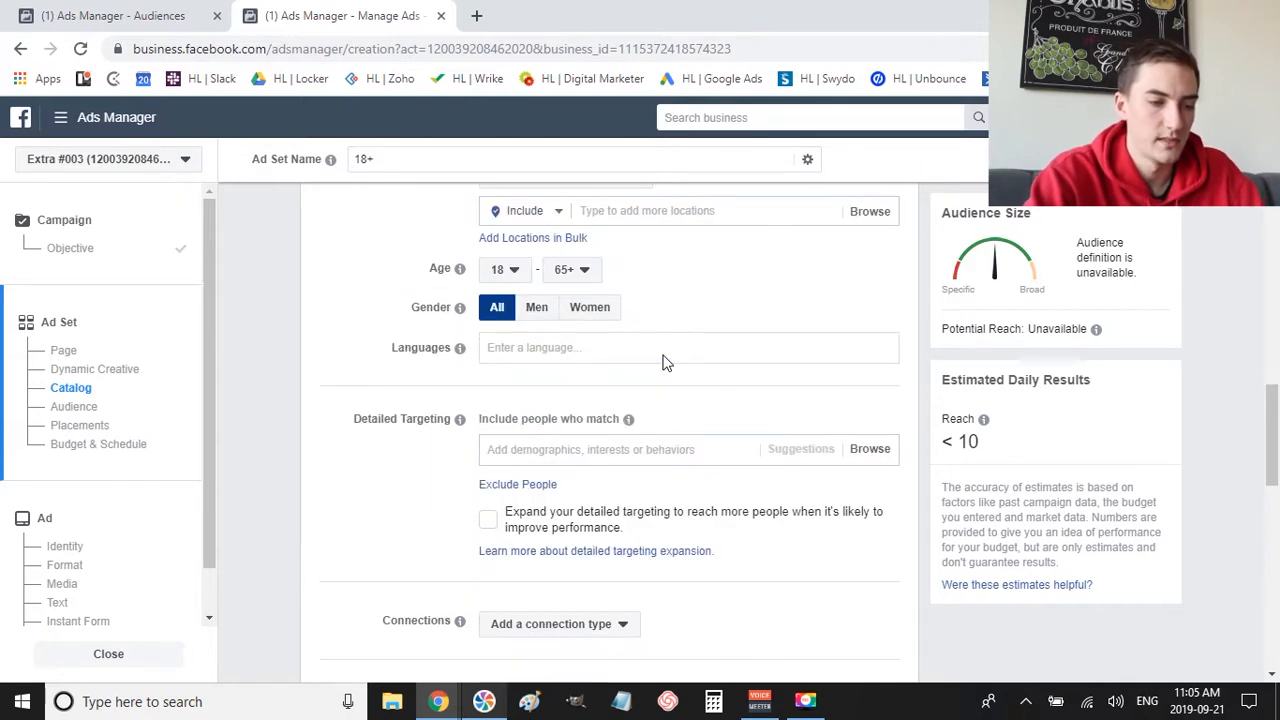
pyautogui.scroll(2, 662, 363)
pyautogui.scroll(-2, 662, 363)
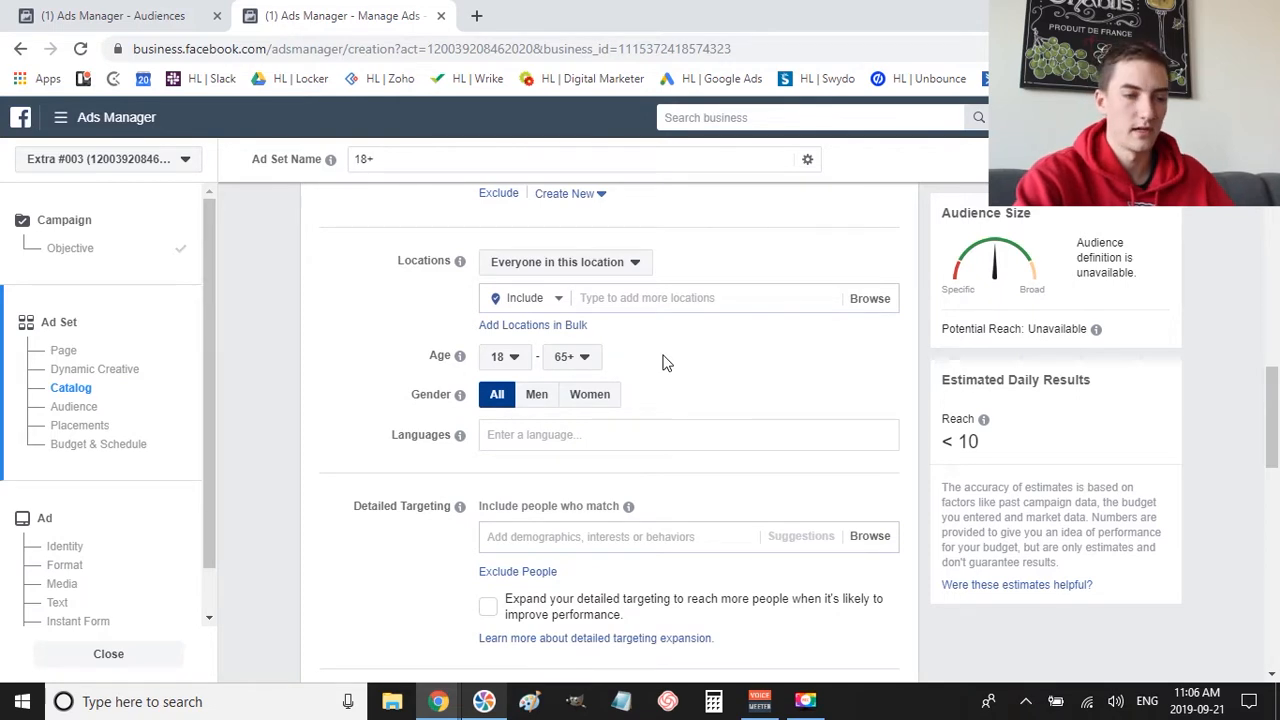
pyautogui.scroll(2, 730, 390)
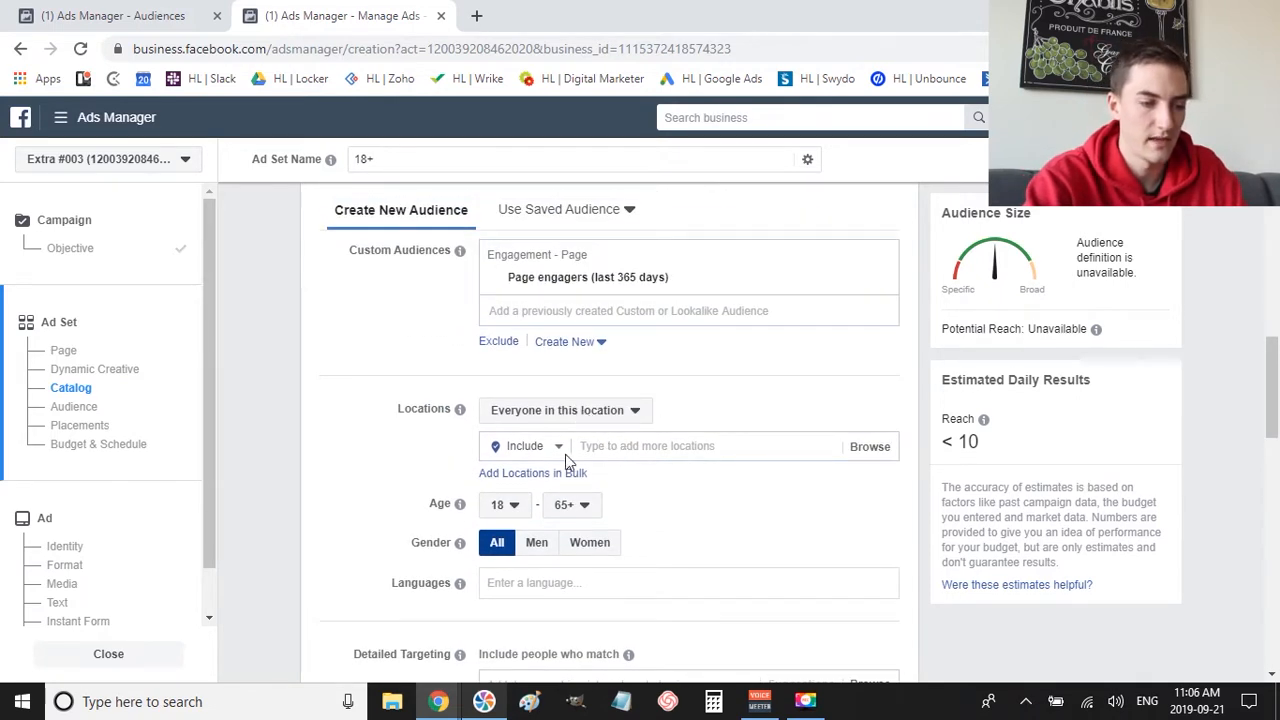
# - Open the ad set's location entry and review the remaining settings through budget and schedule, returning to the custom audience
pyautogui.click(603, 447)
pyautogui.scroll(-5, 358, 469)
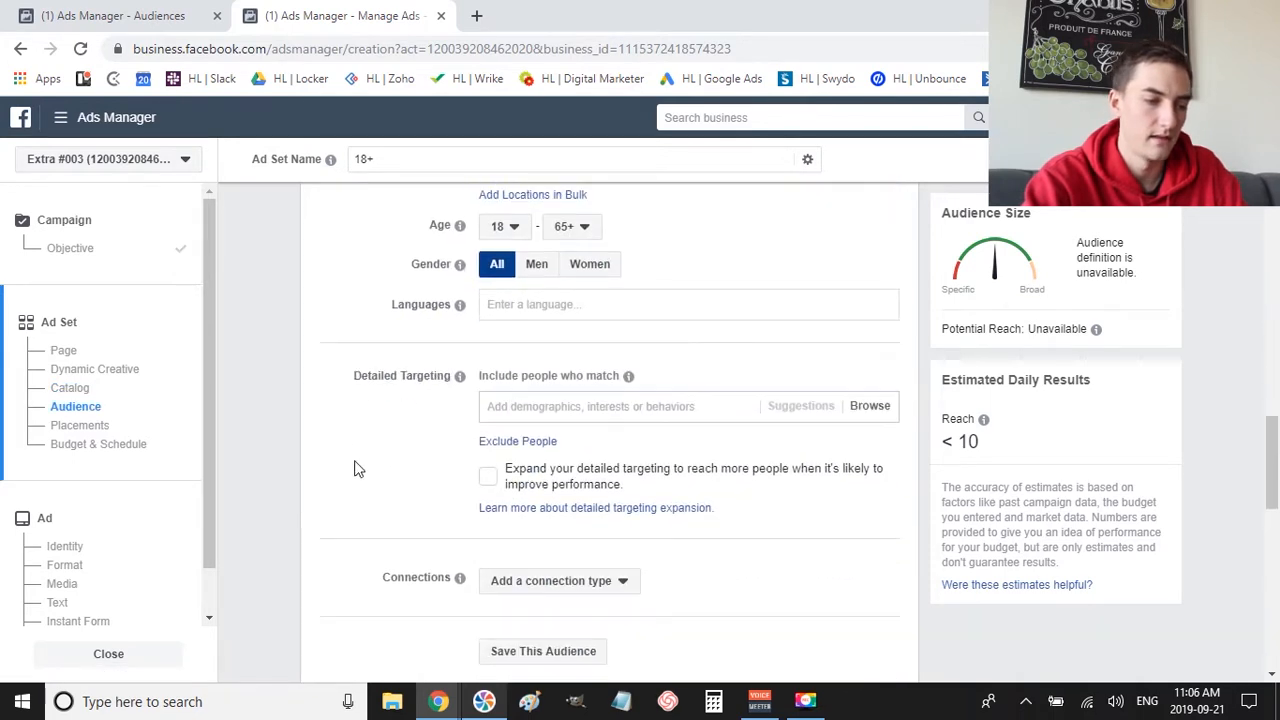
pyautogui.scroll(-10, 358, 469)
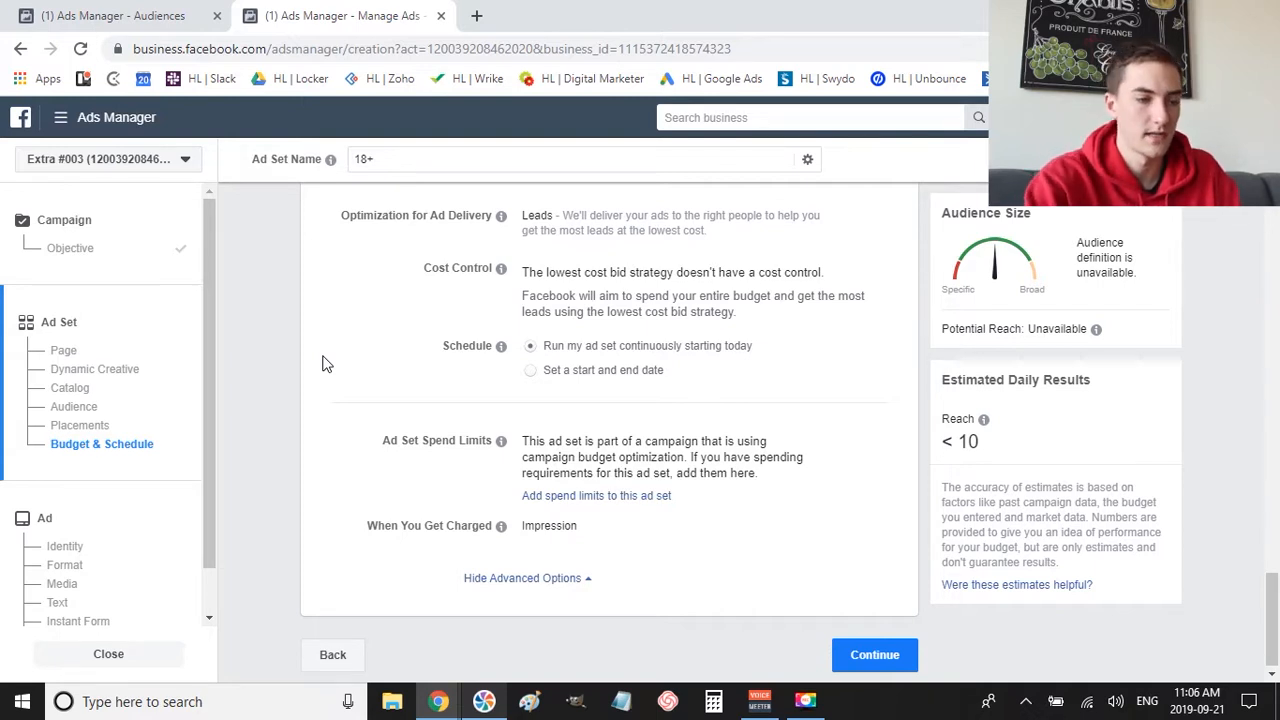
pyautogui.scroll(6, 322, 364)
pyautogui.scroll(5, 322, 364)
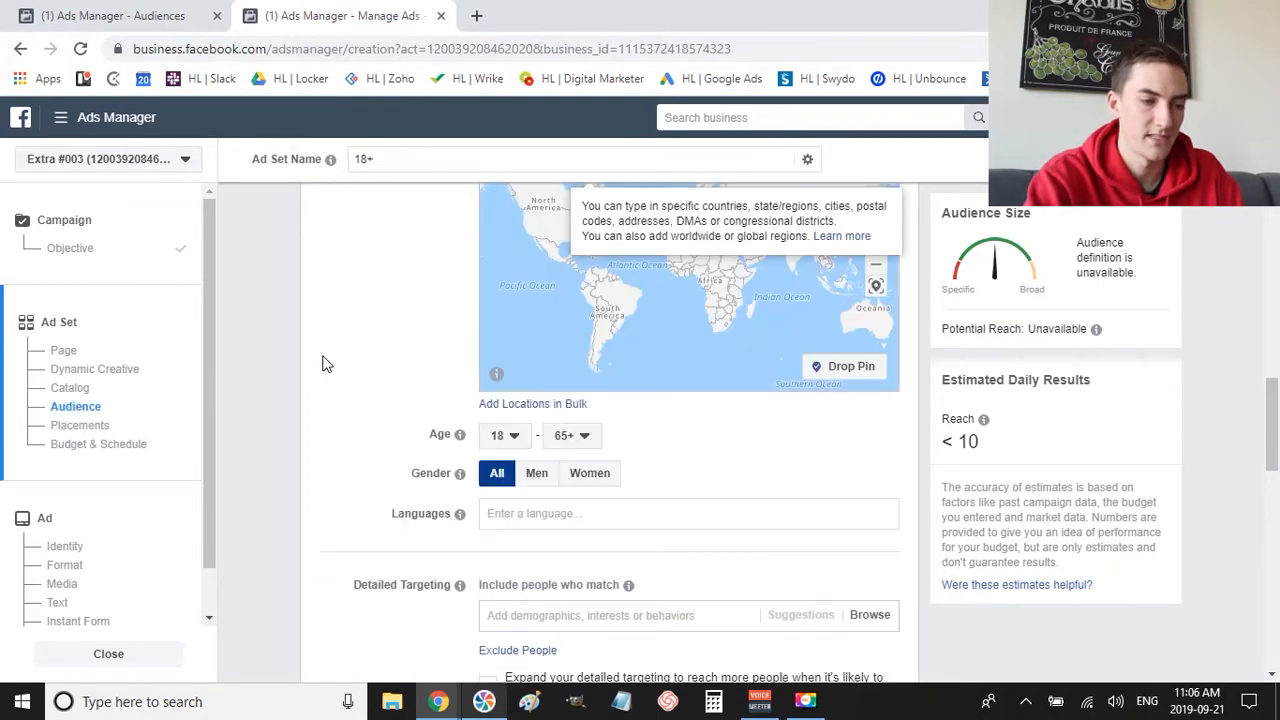
pyautogui.scroll(2, 322, 364)
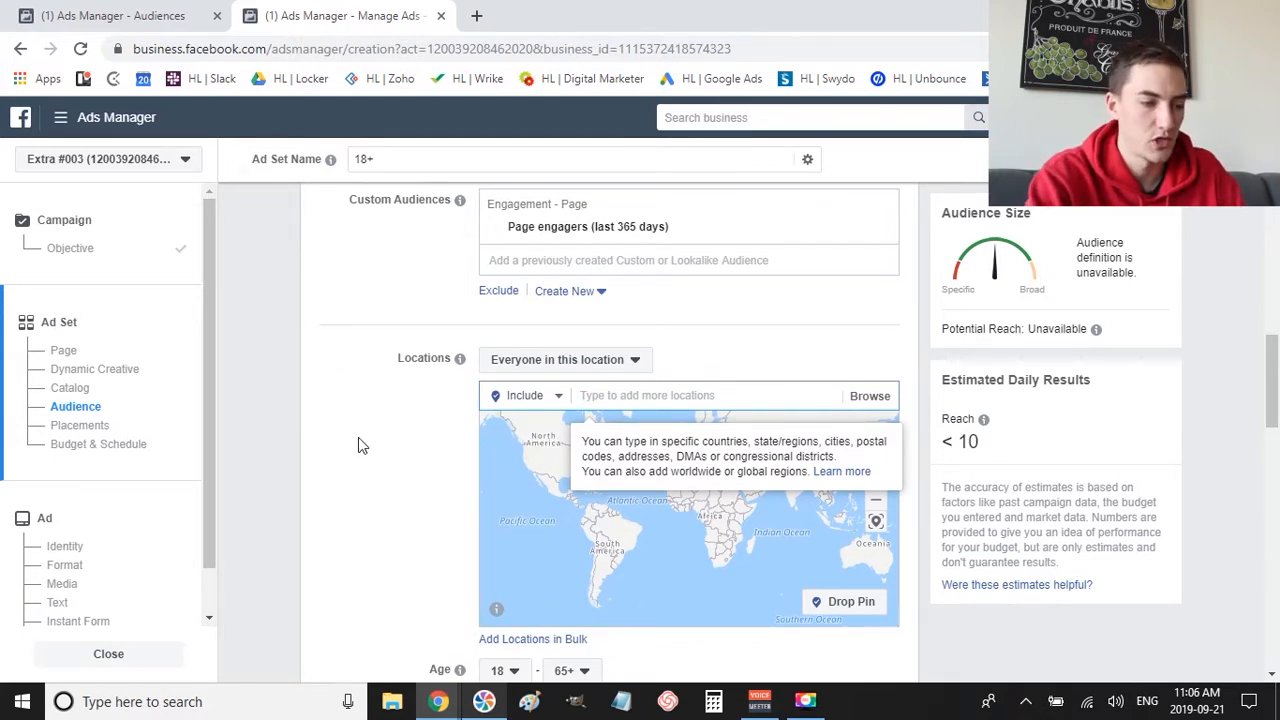
pyautogui.scroll(-2, 358, 437)
pyautogui.scroll(3, 269, 440)
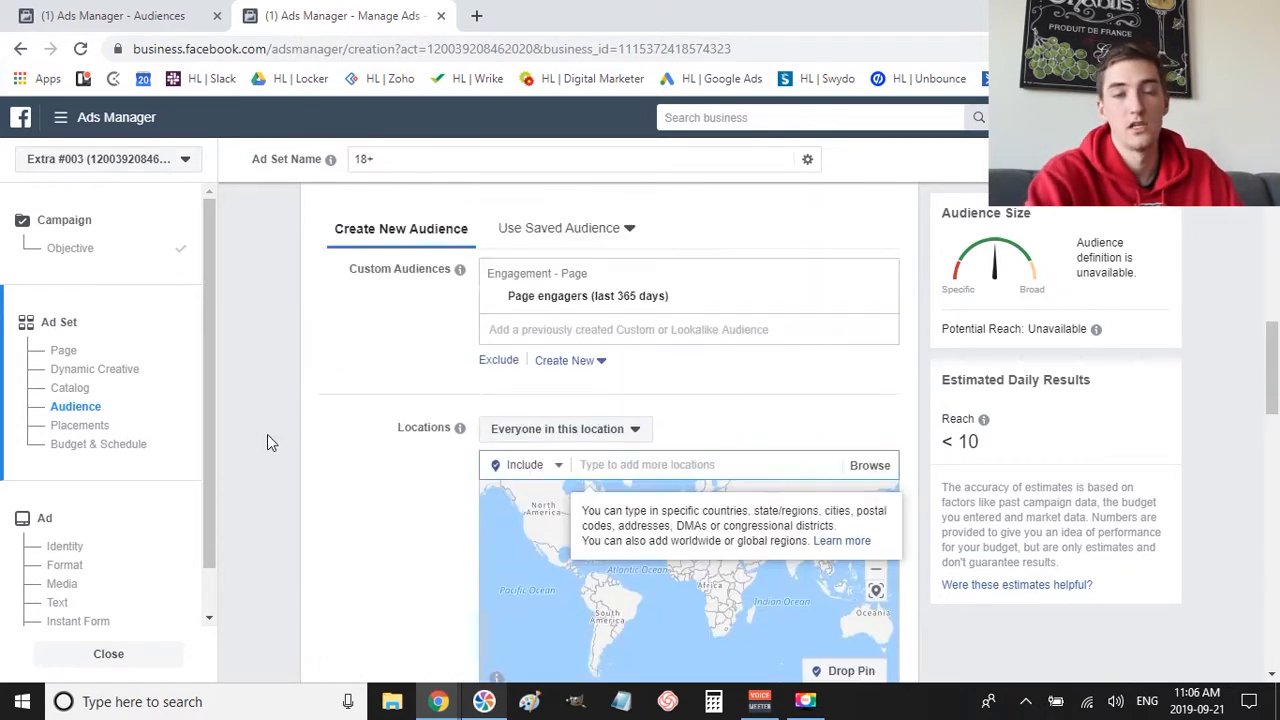